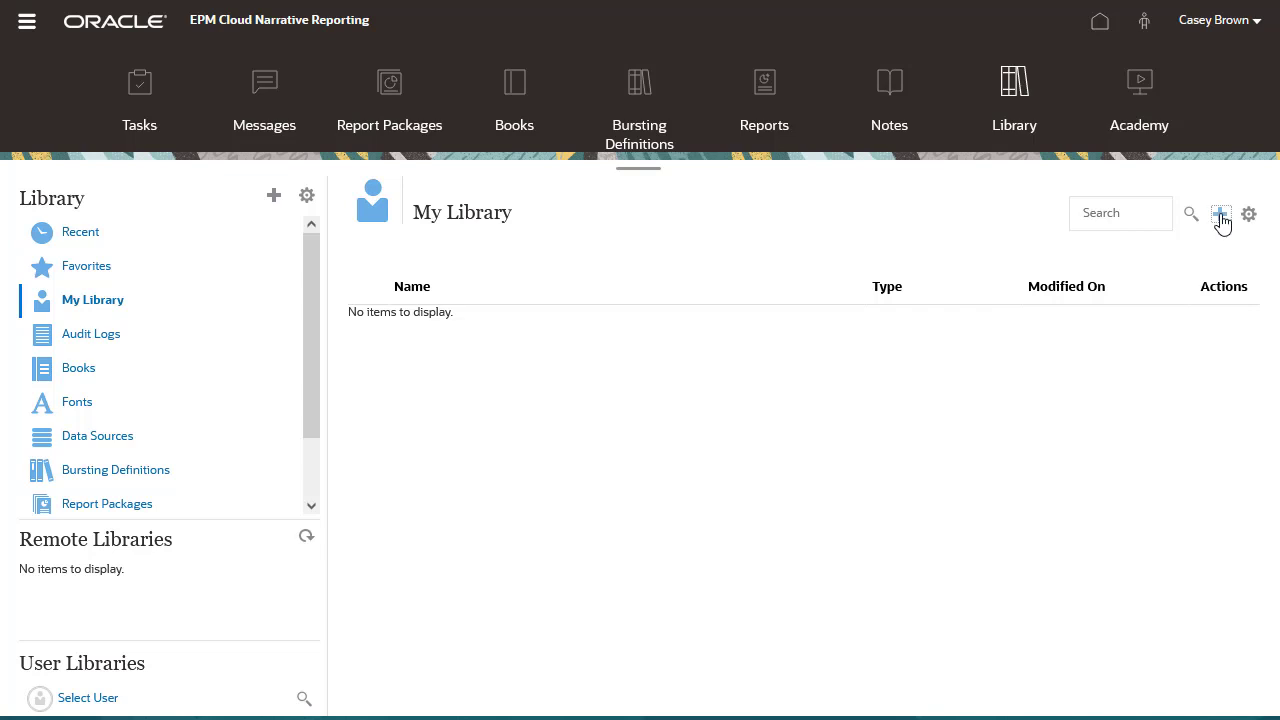
- Create a new report in the Reports area with a grid across the top of its body
{"action": "left_click", "coordinate": [1219, 214]}
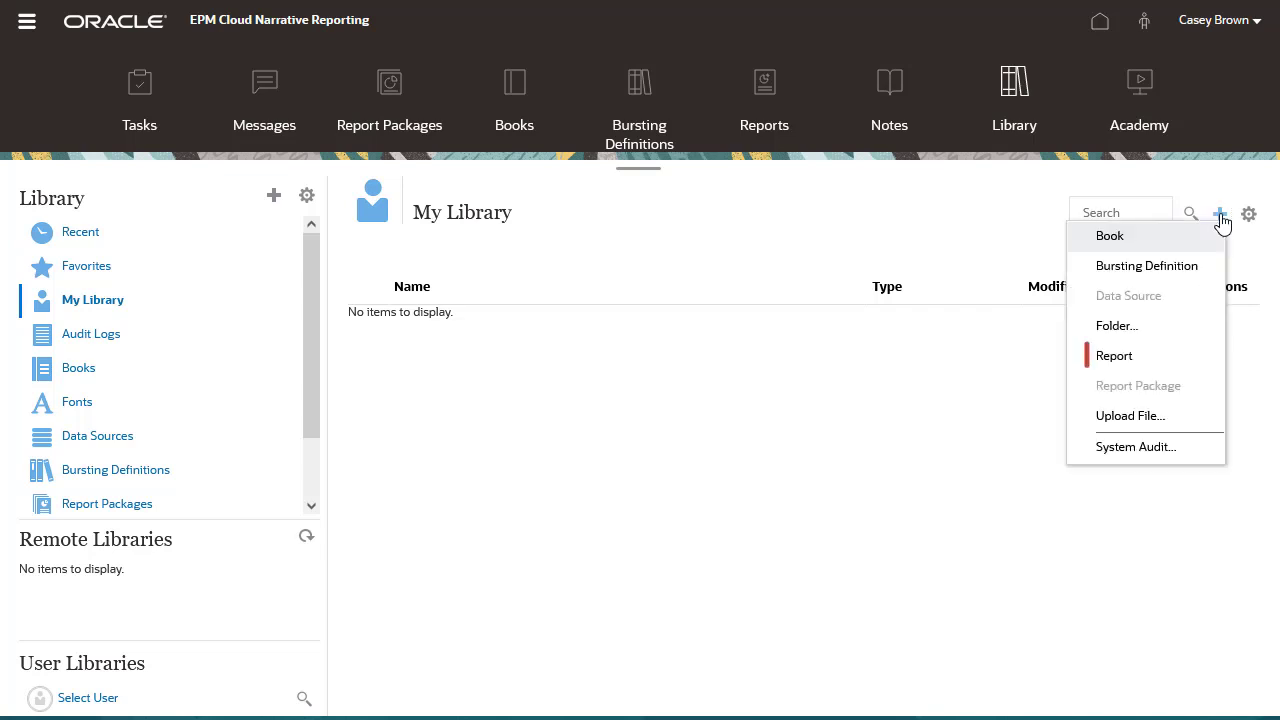
{"action": "left_click", "coordinate": [766, 94]}
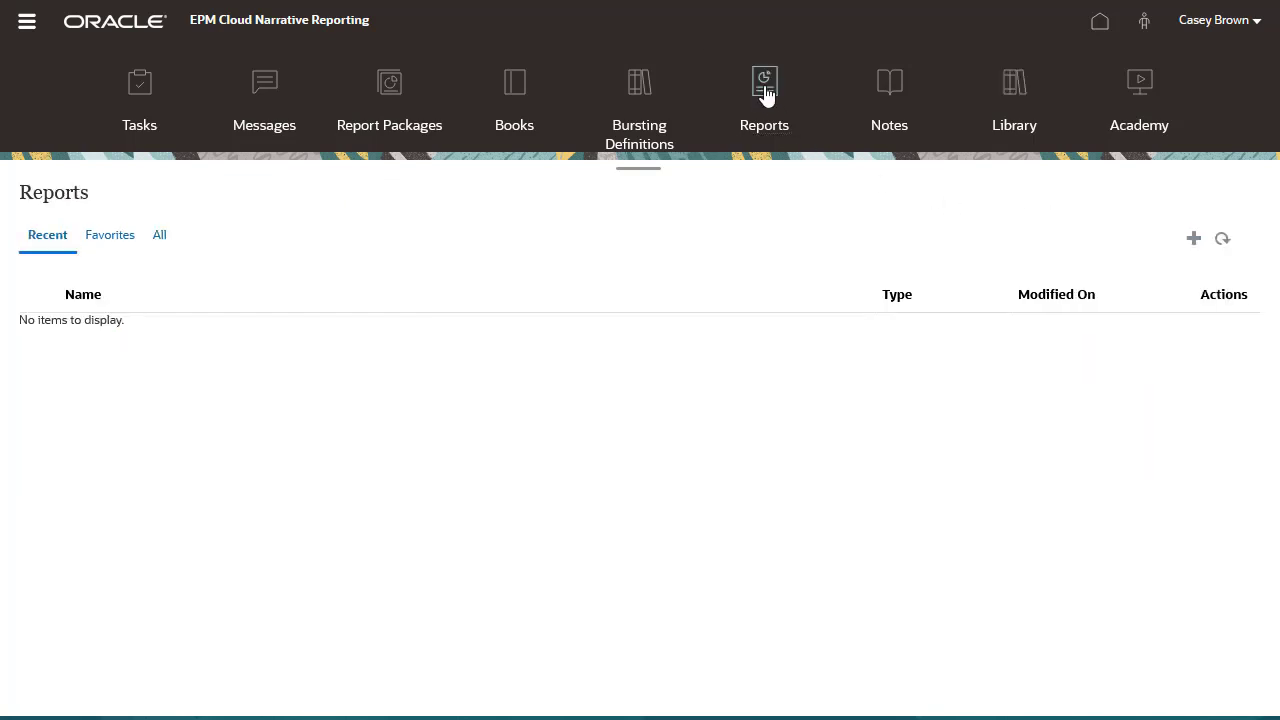
{"action": "left_click", "coordinate": [1190, 242]}
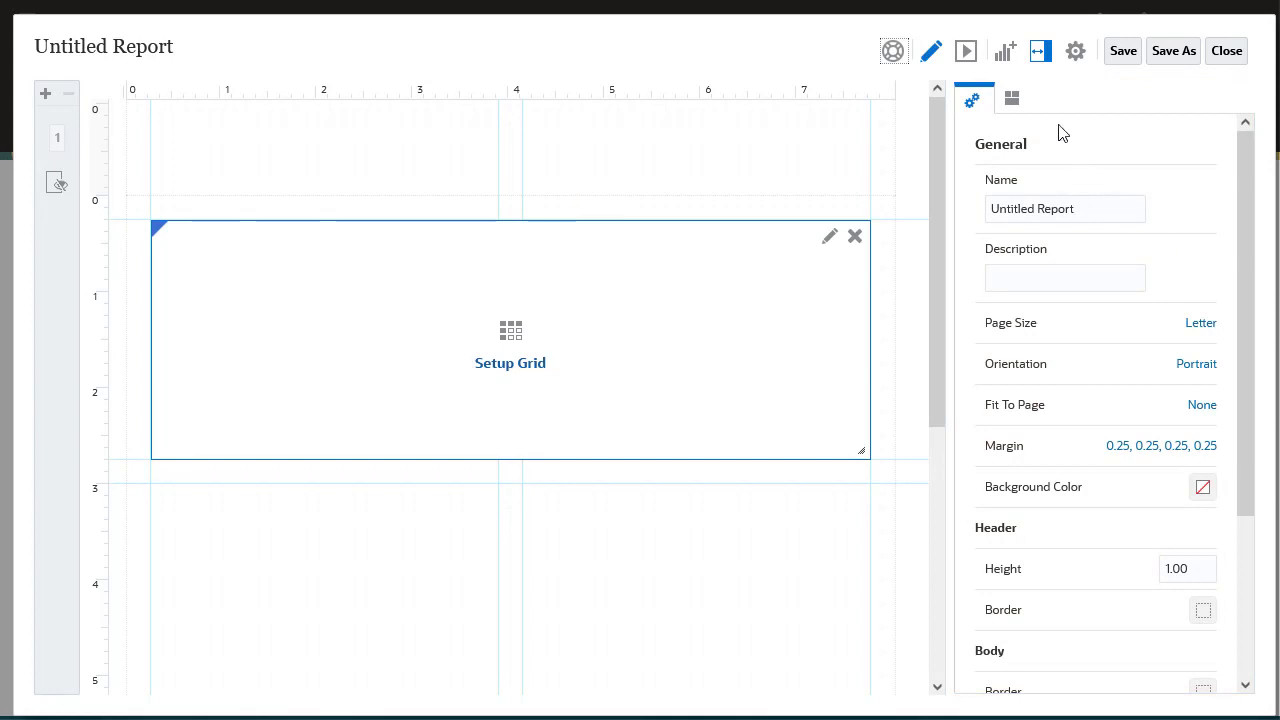
{"action": "left_click", "coordinate": [1004, 54]}
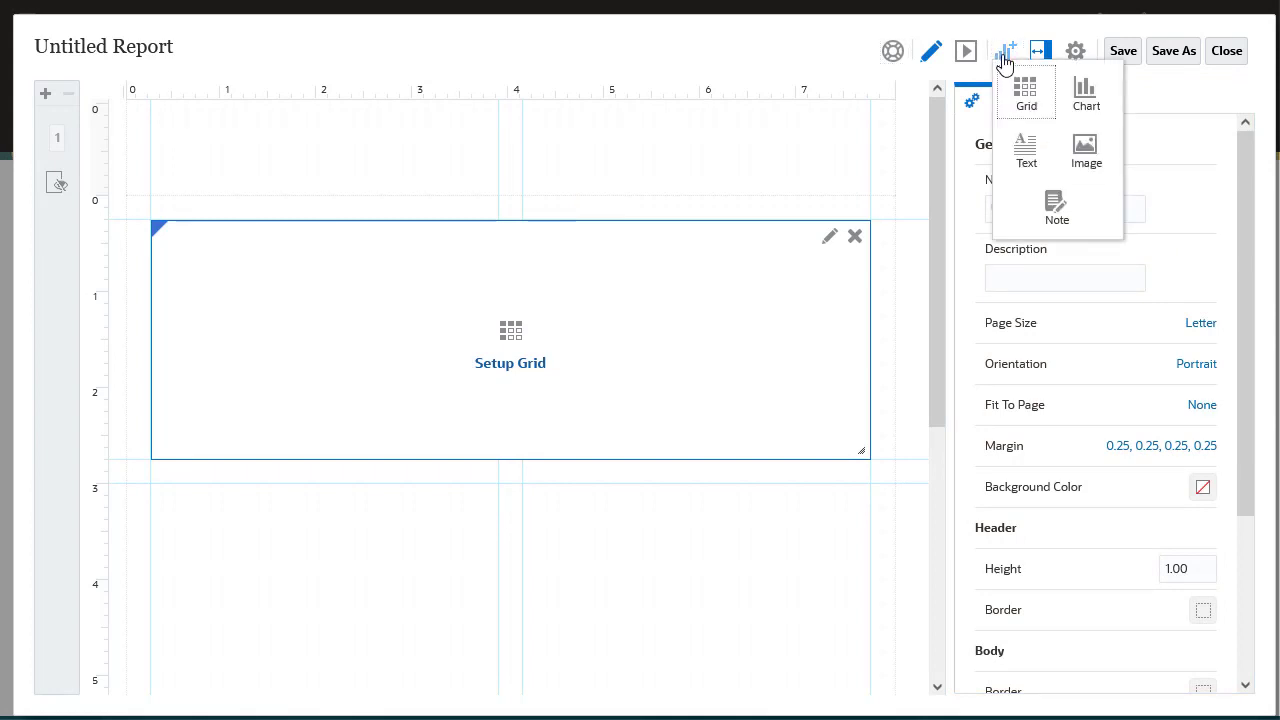
{"action": "right_click", "coordinate": [548, 510]}
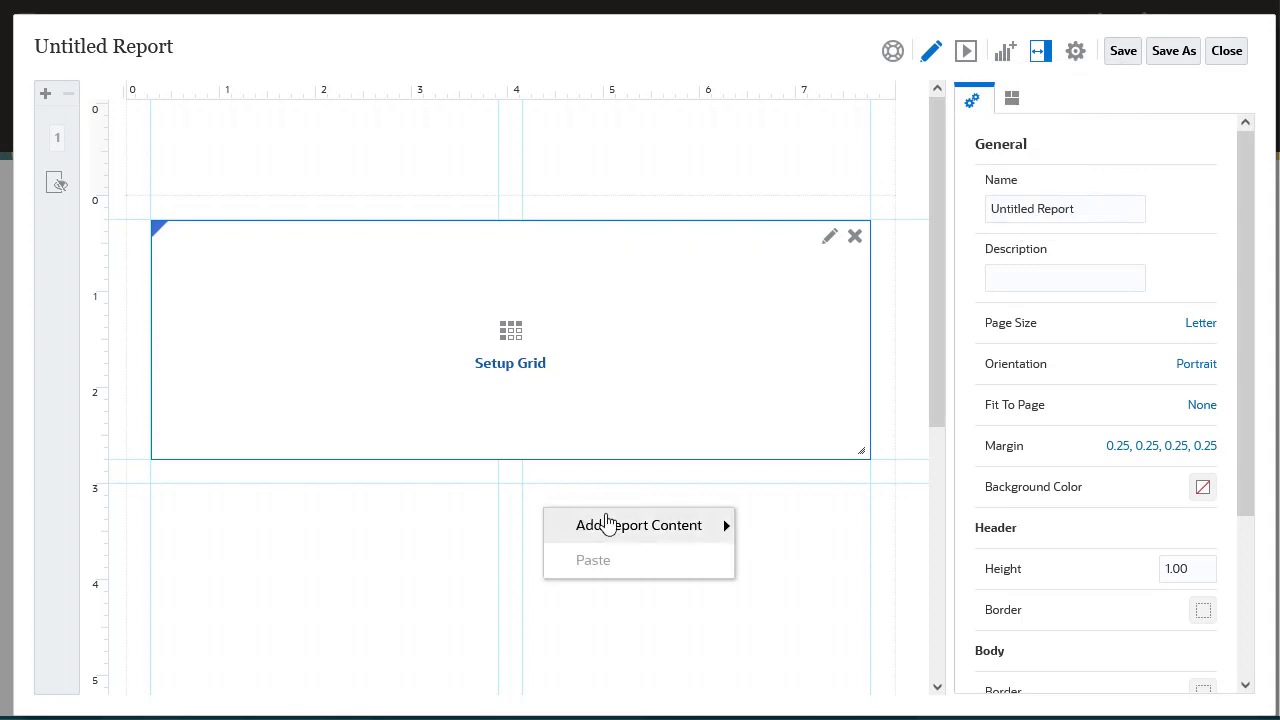
{"action": "mouse_move", "coordinate": [642, 528]}
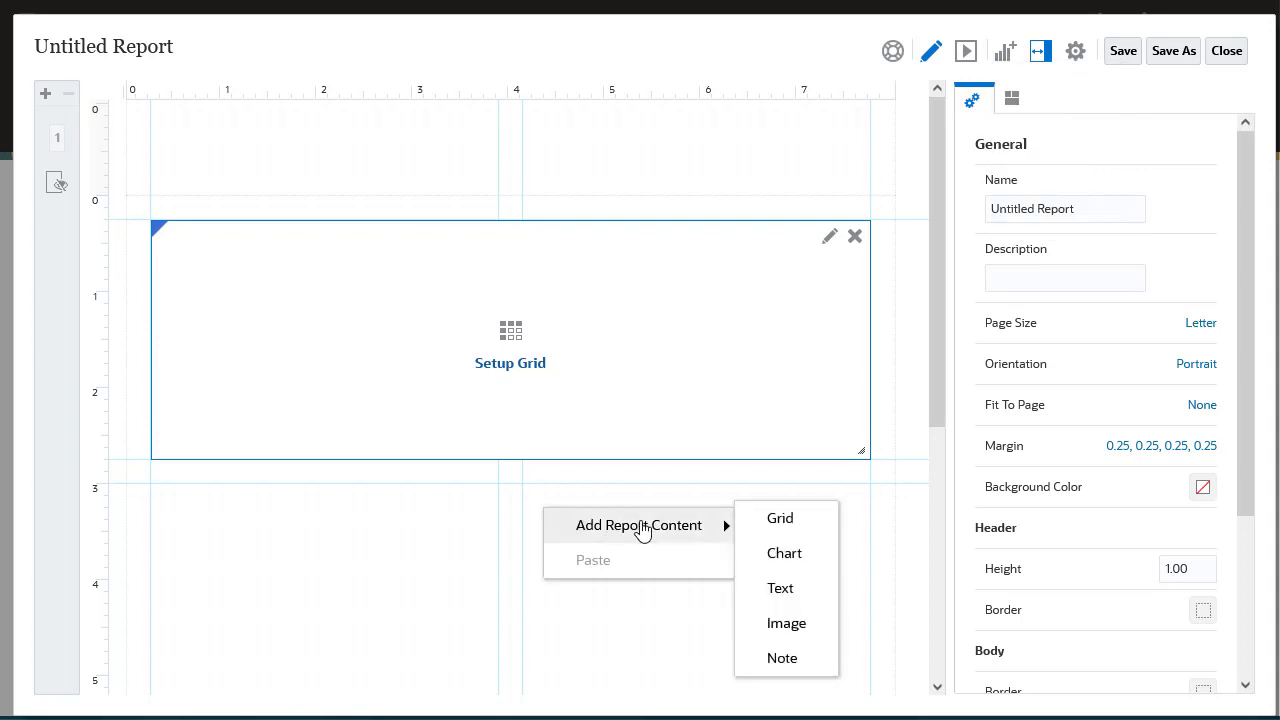
{"action": "left_click", "coordinate": [597, 610]}
- Set both the report's name and its description to "Revenue by Territory"
{"action": "left_click", "coordinate": [1077, 210]}
{"action": "left_click_drag", "start_coordinate": [1077, 210], "coordinate": [992, 215]}
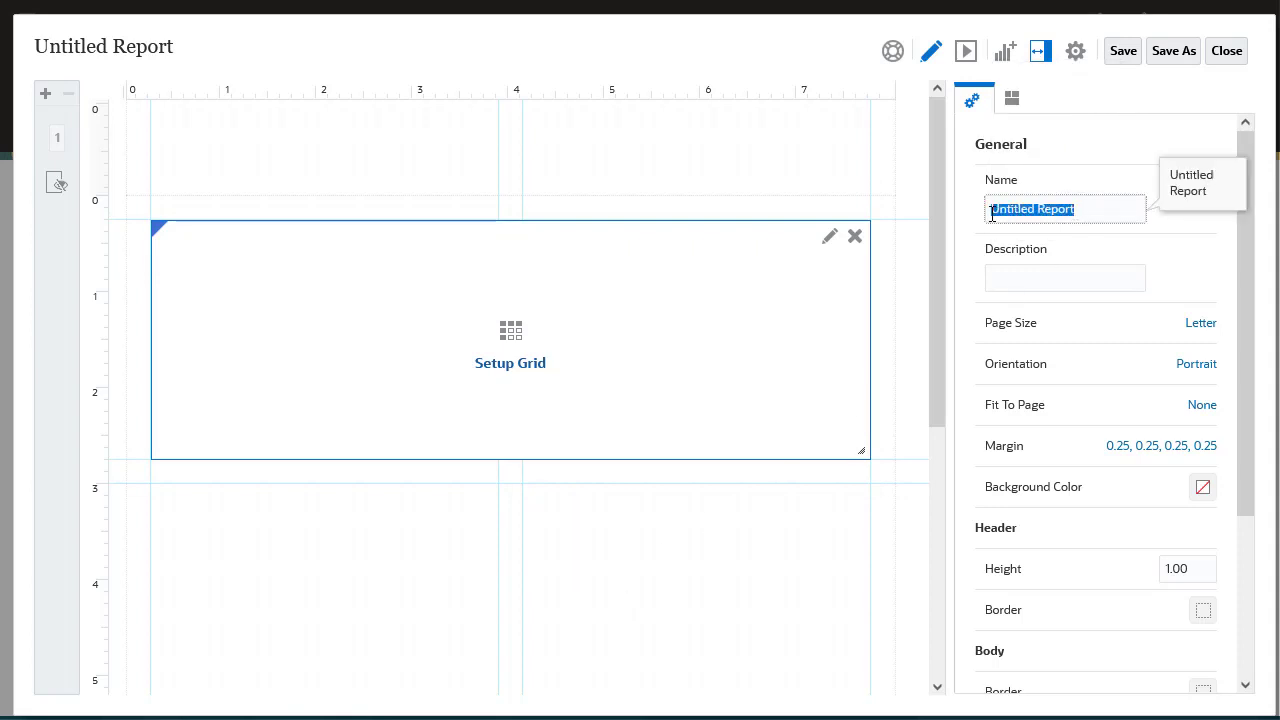
{"action": "type", "text": "Revenue by Territory"}
{"action": "left_click", "coordinate": [1014, 275]}
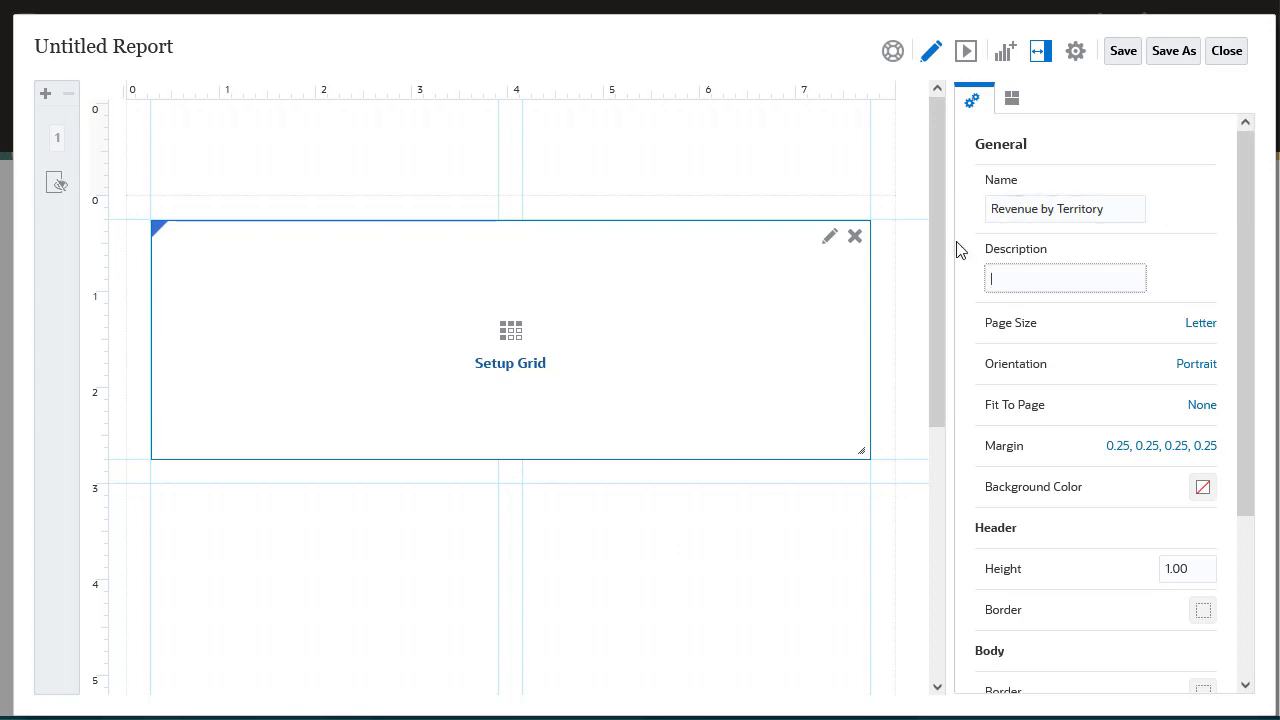
{"action": "type", "text": "Revenue by Territory"}
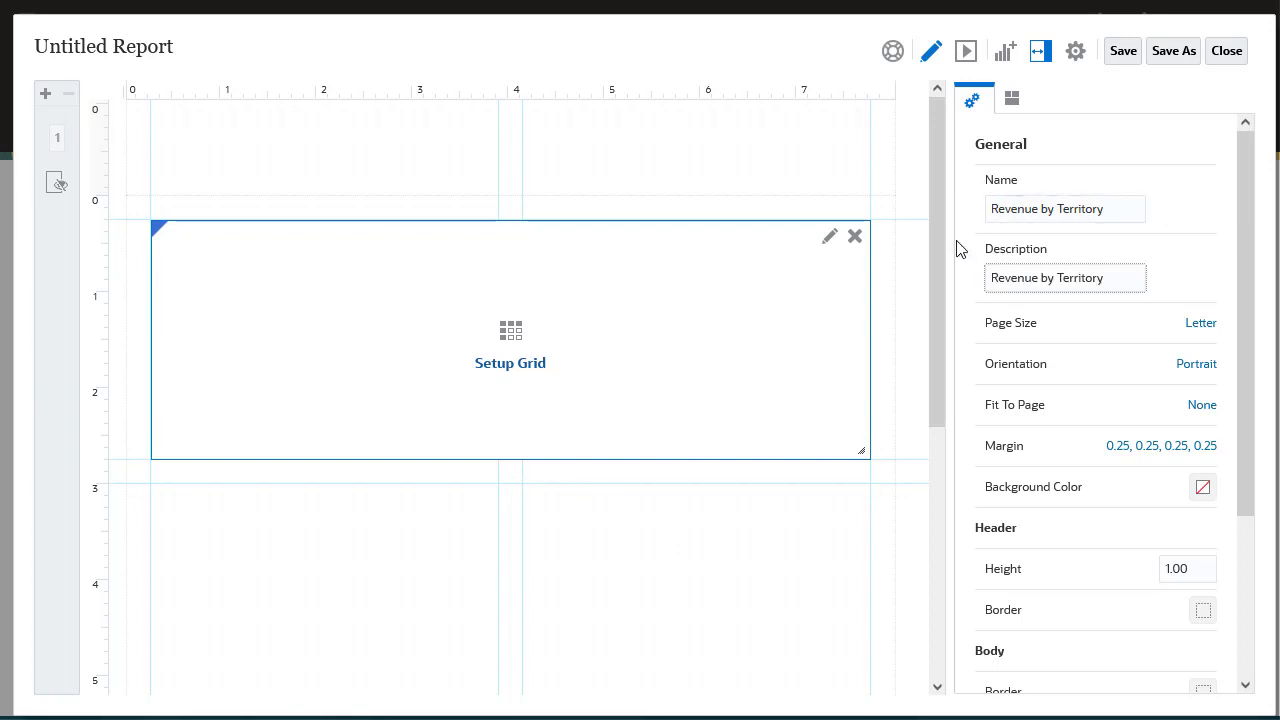
{"action": "left_click", "coordinate": [920, 266]}
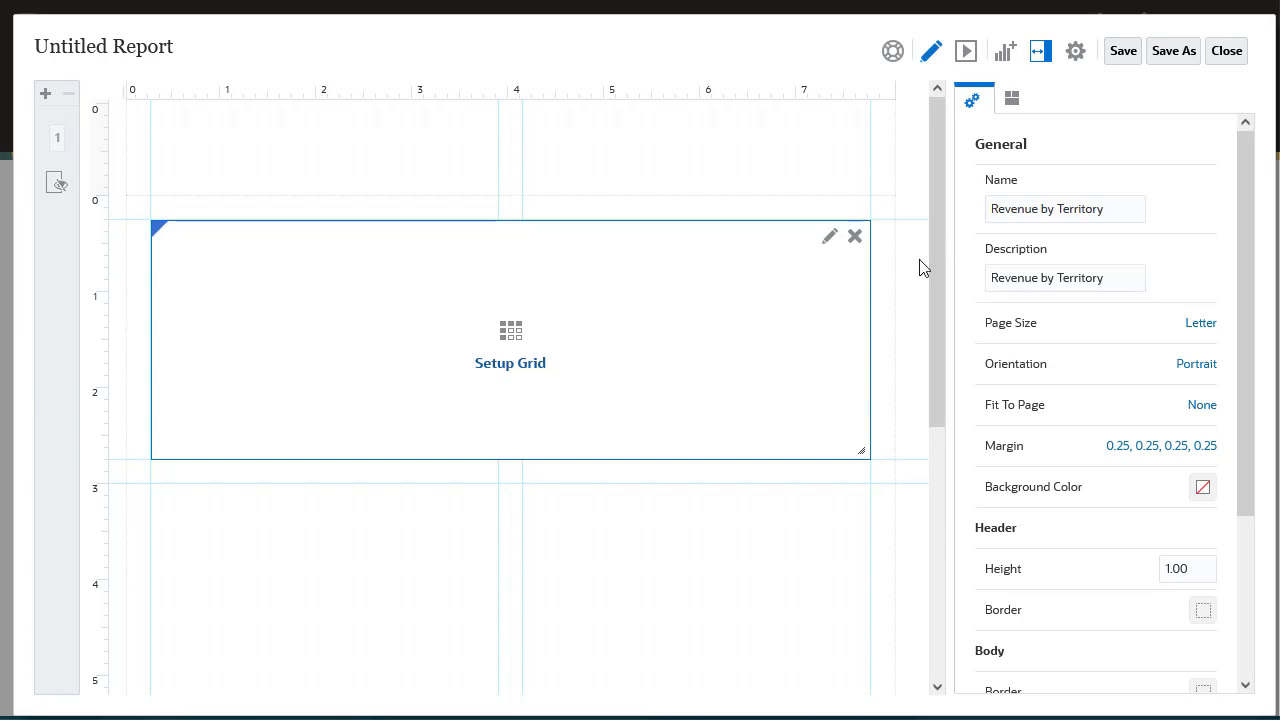
- Set up the report's grid using Sample Model as its data source
{"action": "left_click", "coordinate": [510, 364]}
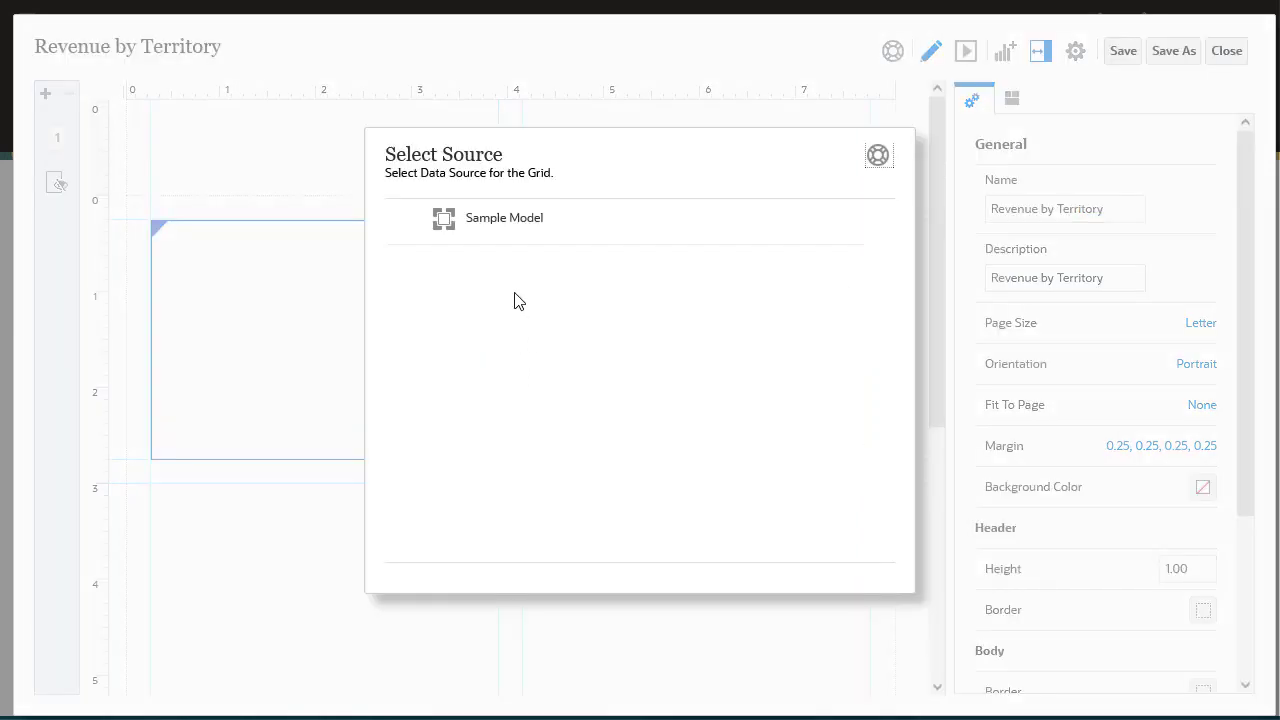
{"action": "left_click", "coordinate": [497, 220]}
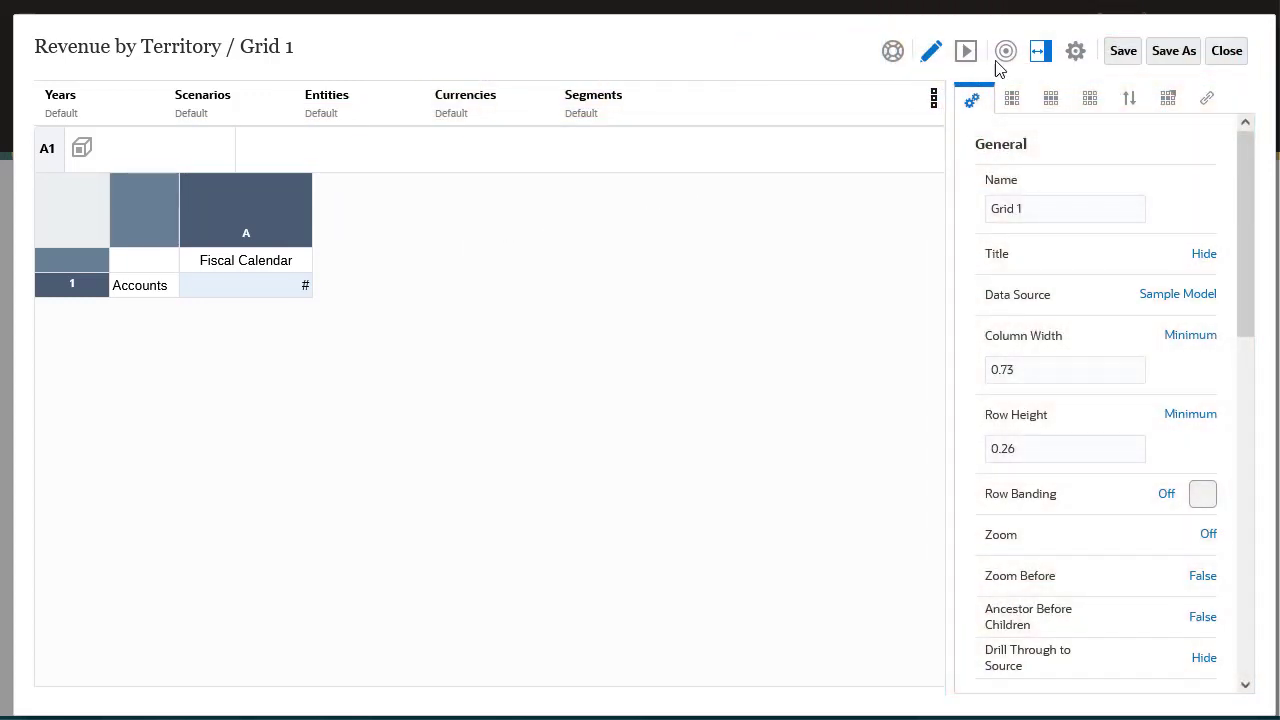
- Rearrange the grid's dimensions so Scenarios is in the columns, Entities in the rows, and Accounts and Fiscal Calendar in the POV
{"action": "left_click", "coordinate": [1004, 55]}
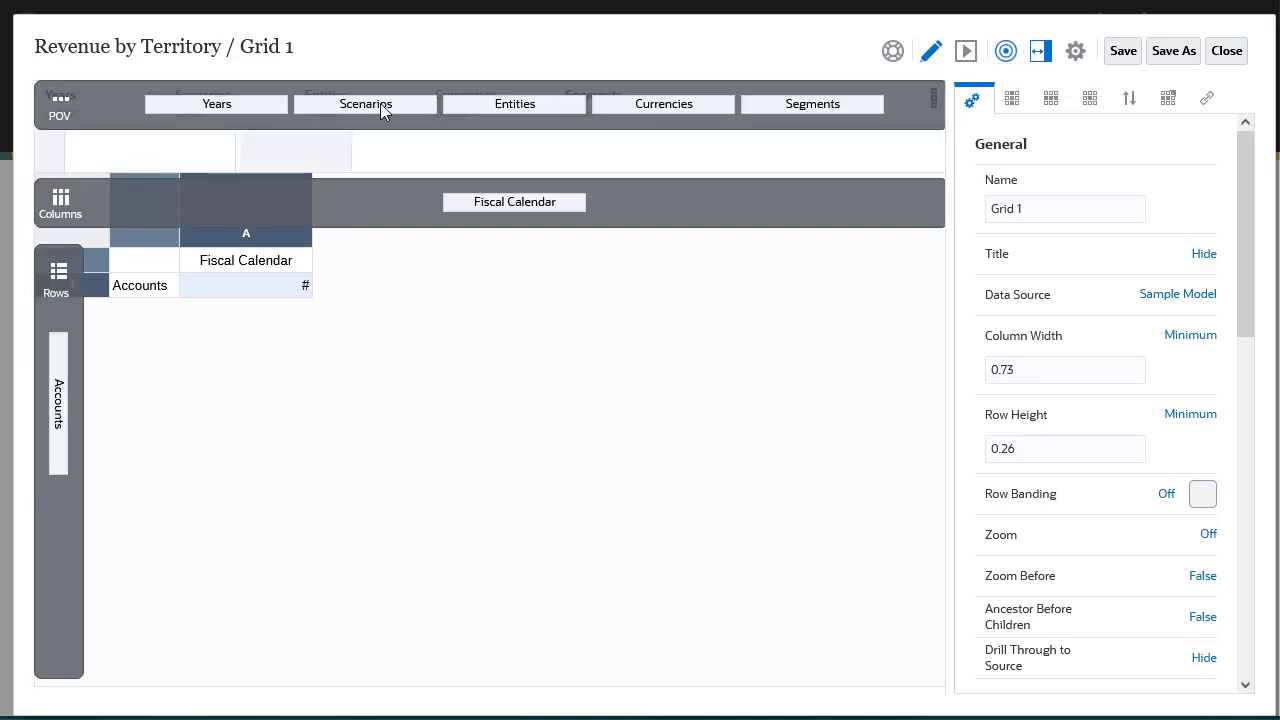
{"action": "left_click_drag", "start_coordinate": [380, 112], "coordinate": [408, 198]}
{"action": "left_click_drag", "start_coordinate": [444, 107], "coordinate": [58, 498]}
{"action": "left_click_drag", "start_coordinate": [63, 443], "coordinate": [258, 98]}
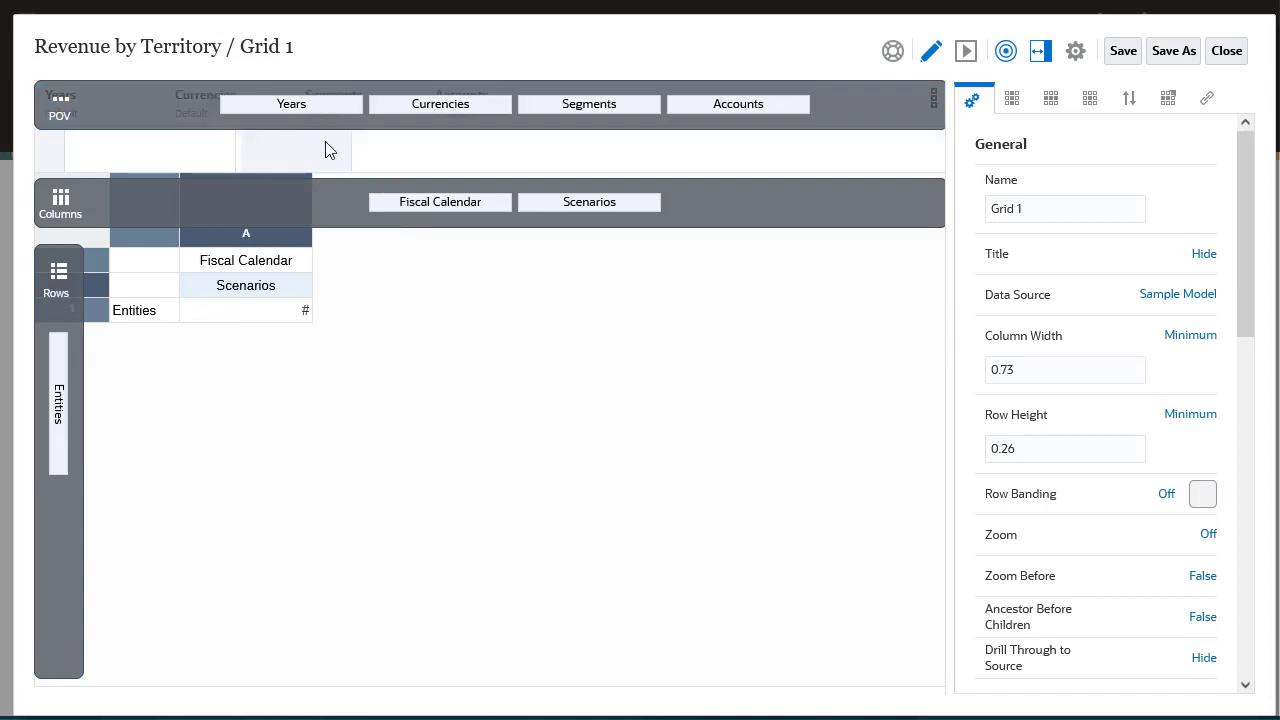
{"action": "left_click_drag", "start_coordinate": [420, 203], "coordinate": [250, 110]}
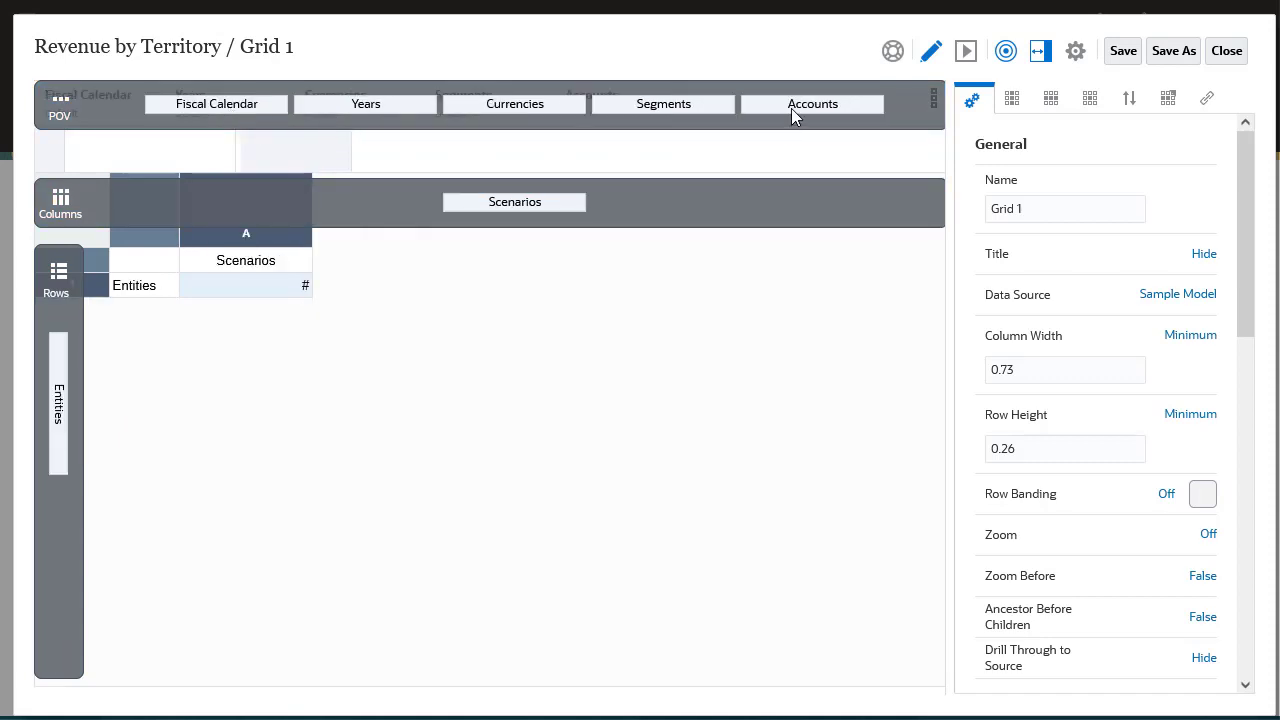
- Reorder the POV dimensions as Accounts, Years, Fiscal Calendar, Segments, Currencies and close the dimension layout
{"action": "left_click_drag", "start_coordinate": [791, 108], "coordinate": [391, 131]}
{"action": "left_click_drag", "start_coordinate": [519, 107], "coordinate": [414, 108]}
{"action": "left_click_drag", "start_coordinate": [750, 112], "coordinate": [695, 105]}
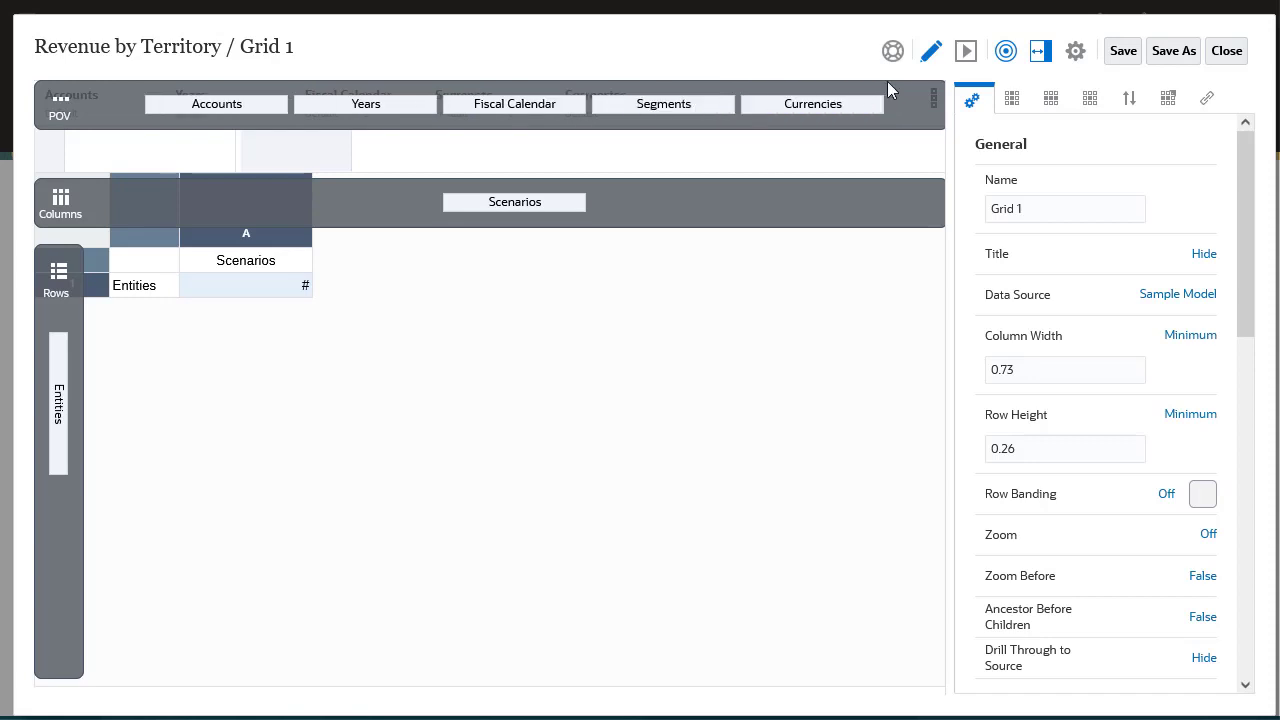
{"action": "left_click", "coordinate": [1006, 53]}
{"action": "left_click", "coordinate": [1076, 54]}
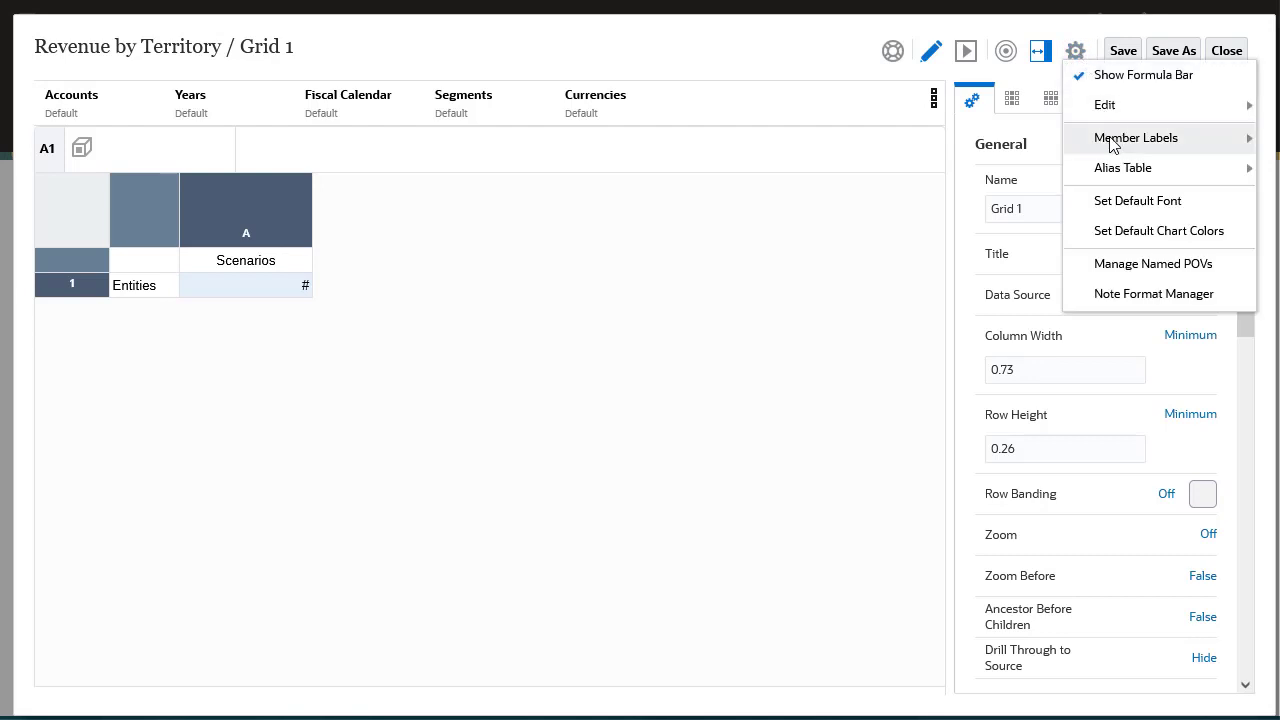
{"action": "mouse_move", "coordinate": [1113, 145]}
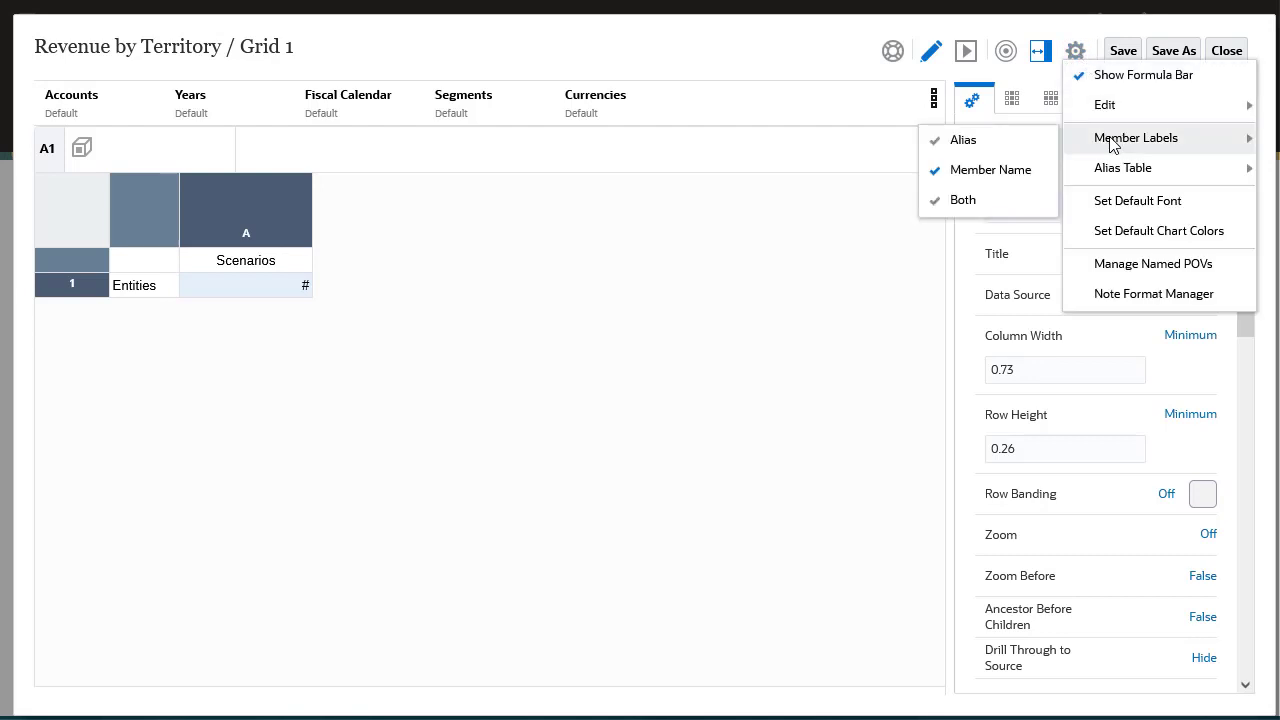
{"action": "left_click", "coordinate": [906, 279]}
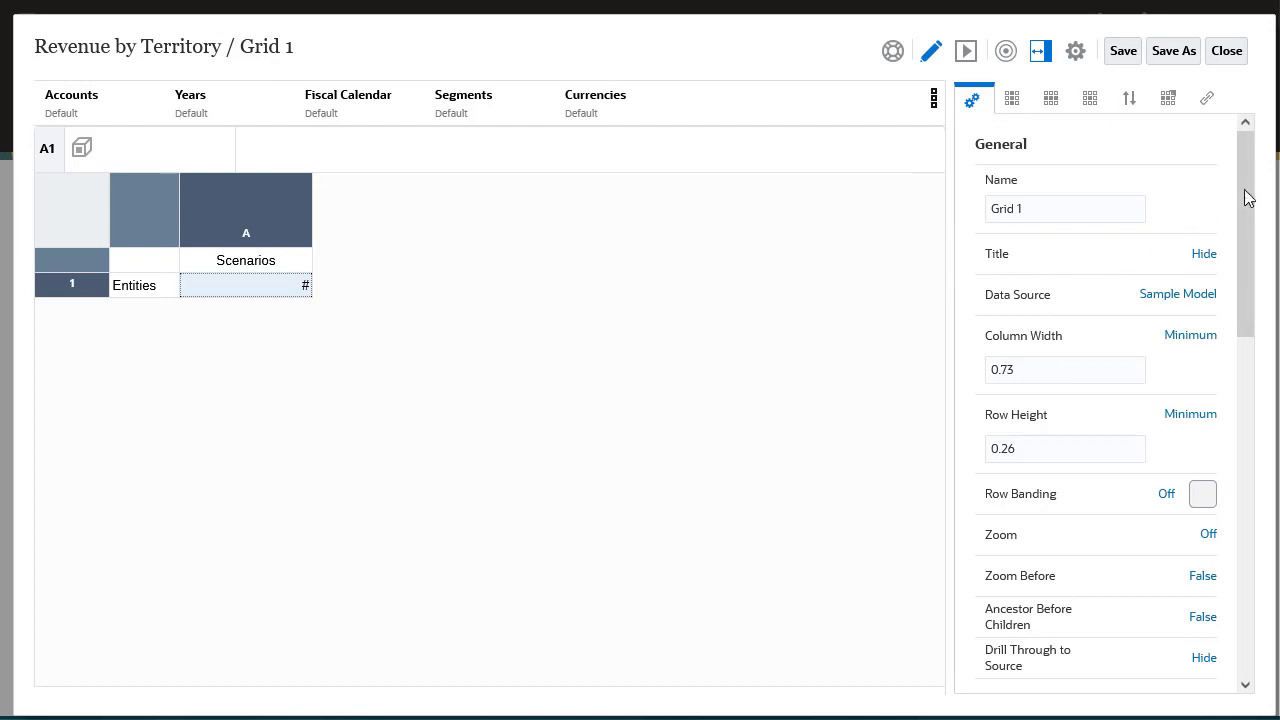
{"action": "mouse_move", "coordinate": [1248, 198]}
{"action": "left_mouse_down"}
{"action": "mouse_move", "coordinate": [1244, 410]}
{"action": "mouse_move", "coordinate": [1257, 191]}
{"action": "left_mouse_up"}
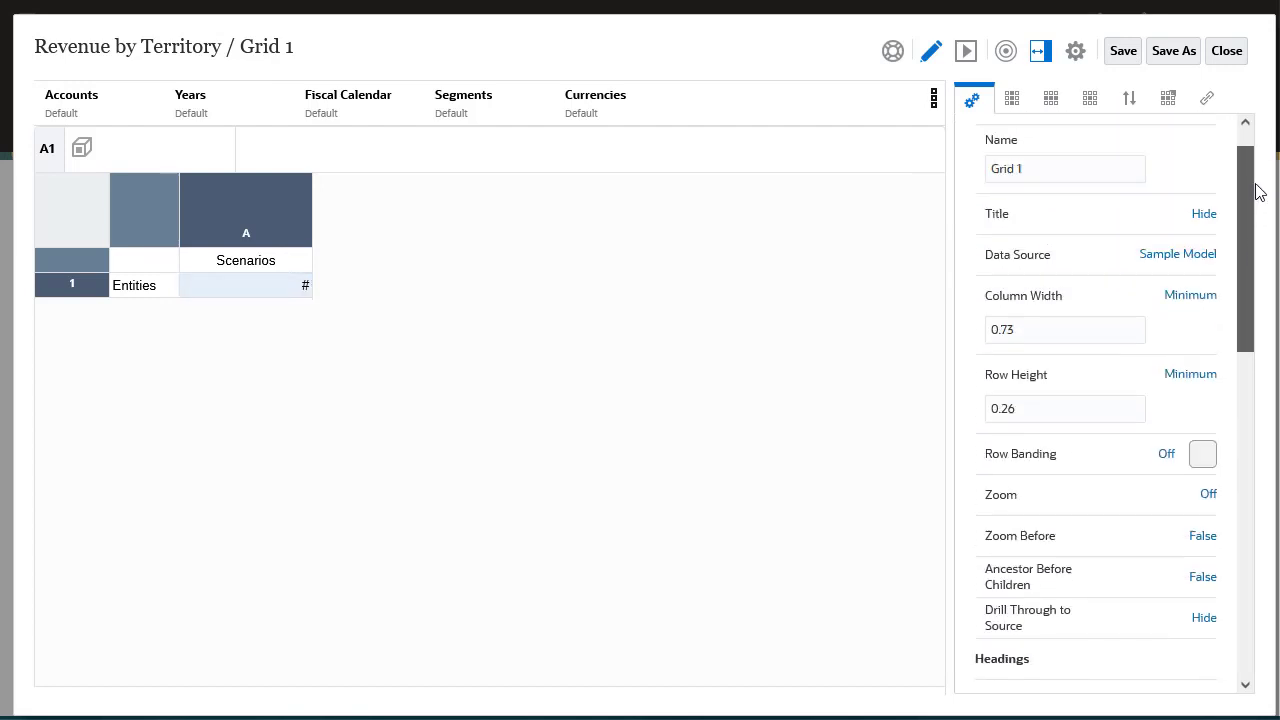
{"action": "left_click", "coordinate": [266, 262]}
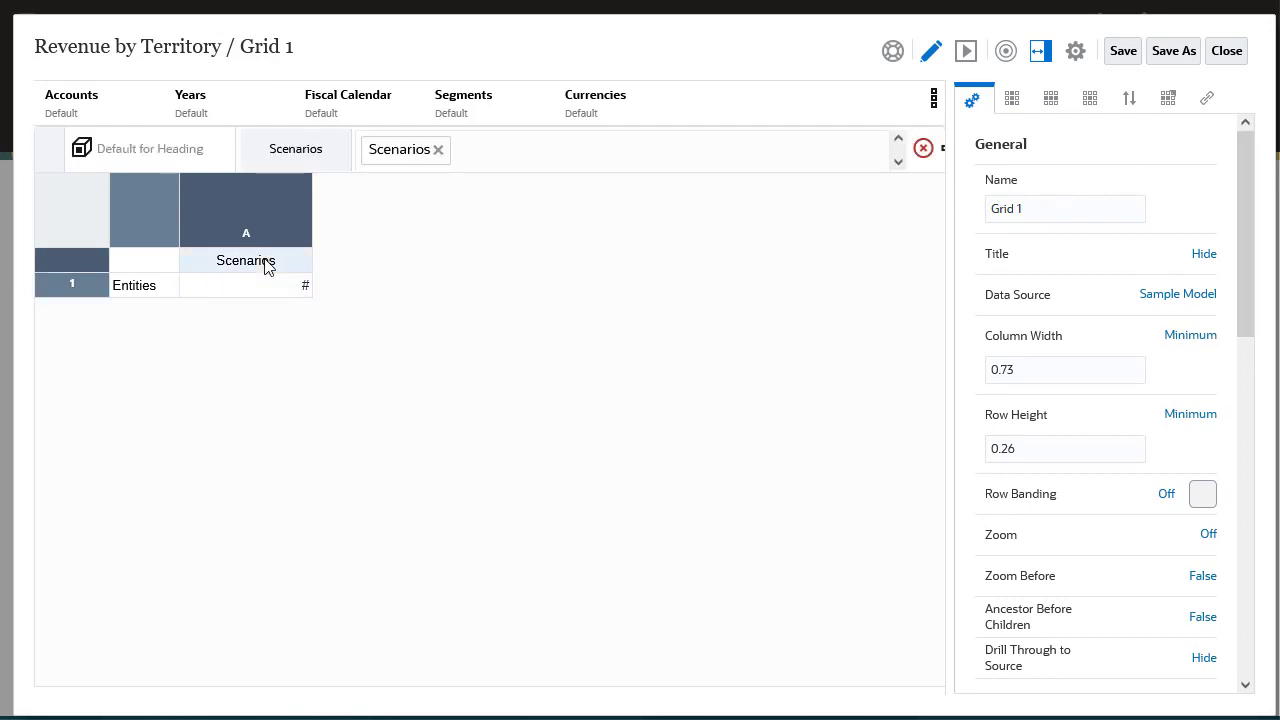
{"action": "left_click", "coordinate": [82, 149]}
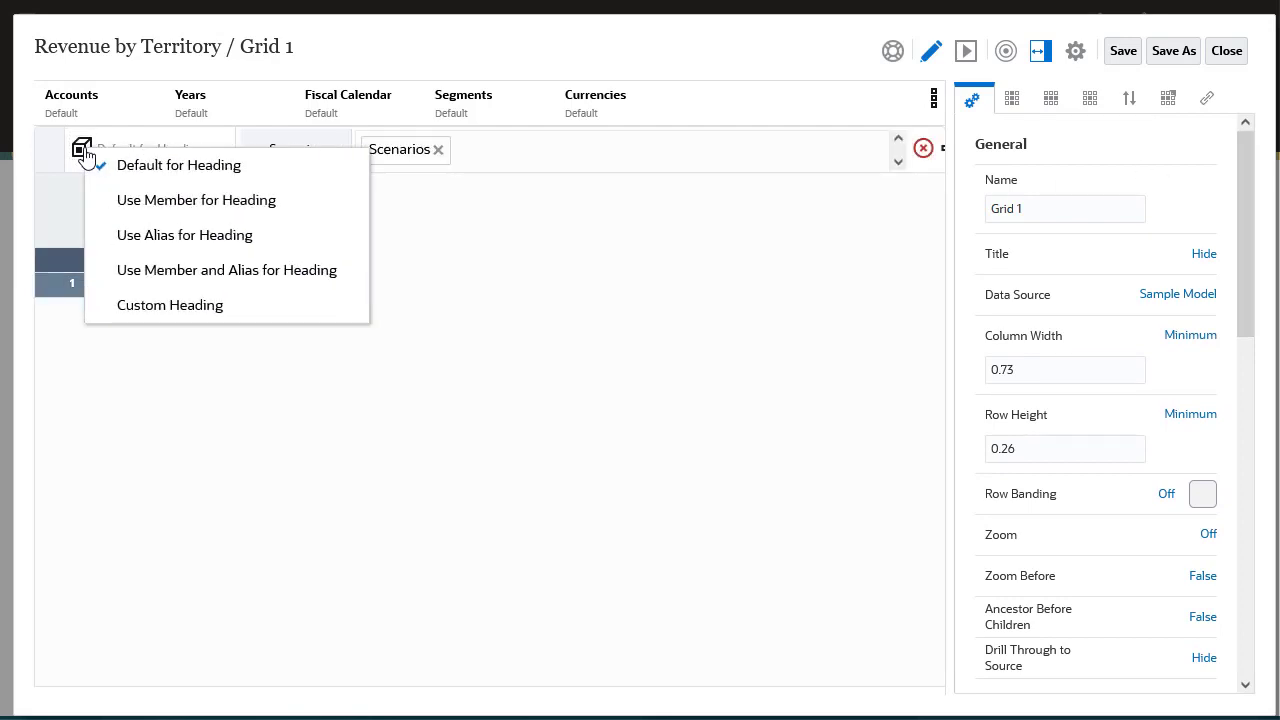
{"action": "left_click", "coordinate": [128, 350]}
- Replace the Scenarios member in column A with Actual, Plan and Act vs Plan Var
{"action": "right_click", "coordinate": [255, 268]}
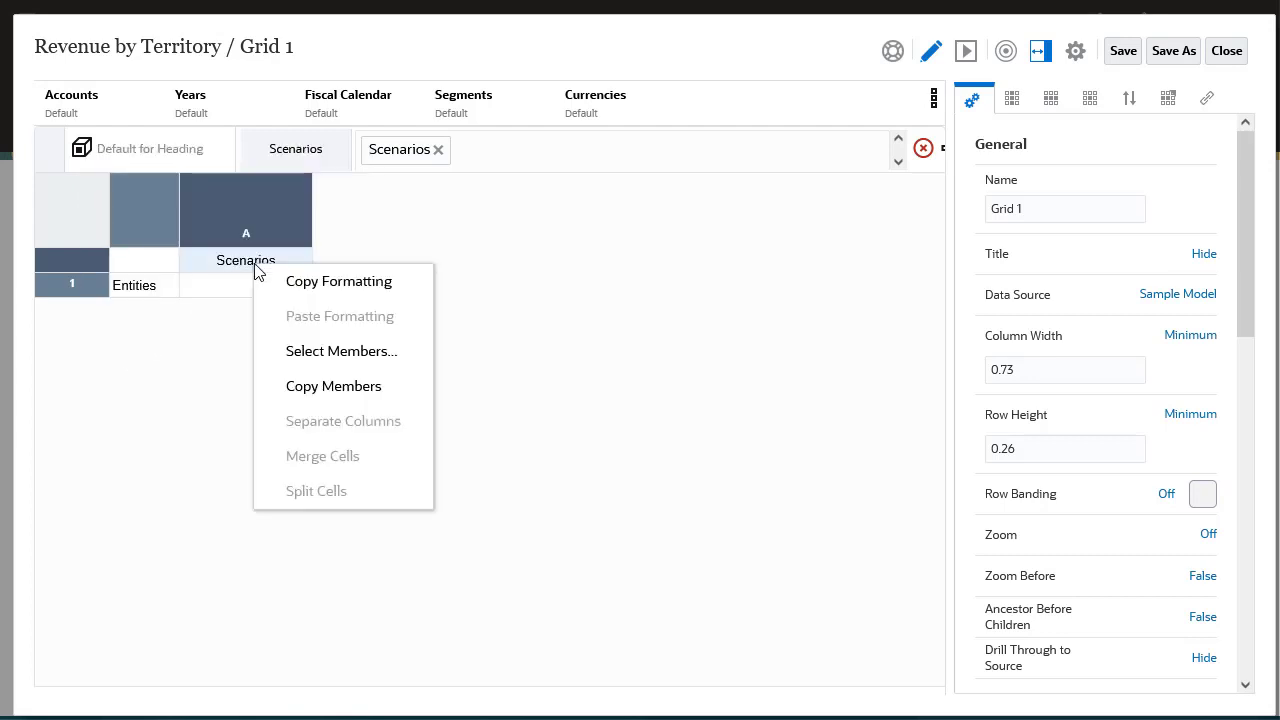
{"action": "left_click", "coordinate": [345, 353]}
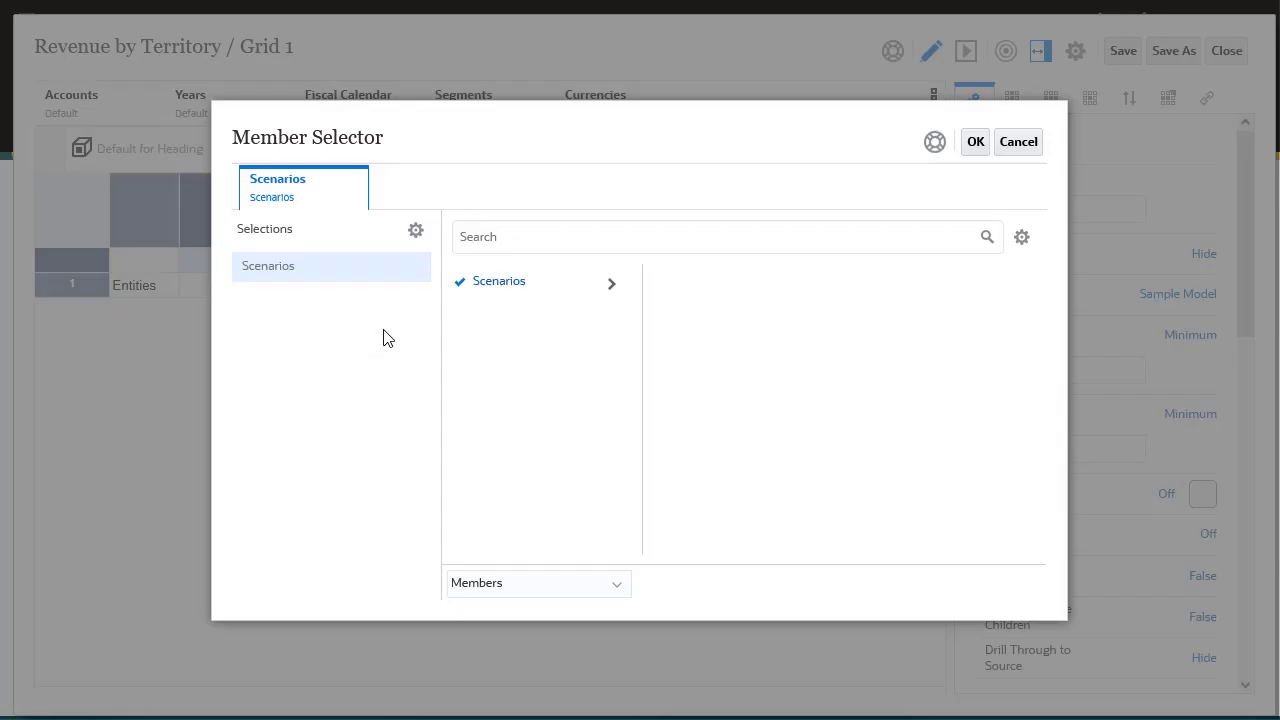
{"action": "left_click", "coordinate": [459, 288]}
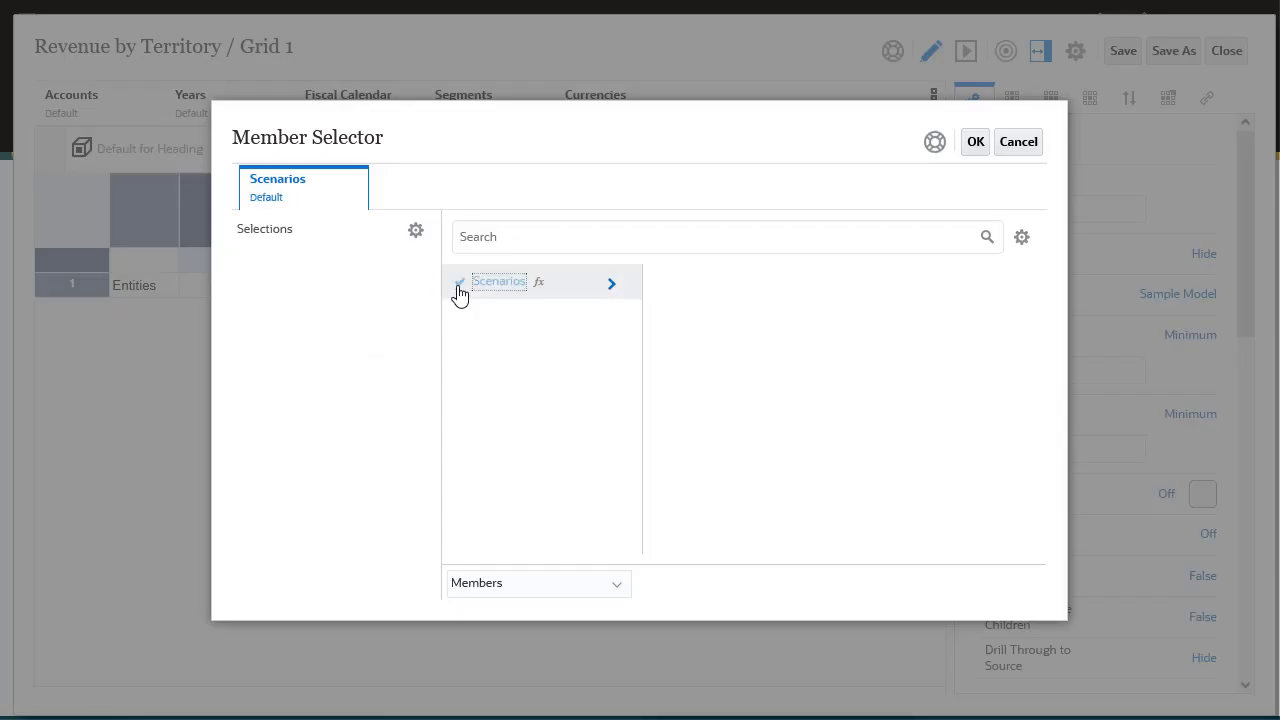
{"action": "left_click", "coordinate": [613, 287]}
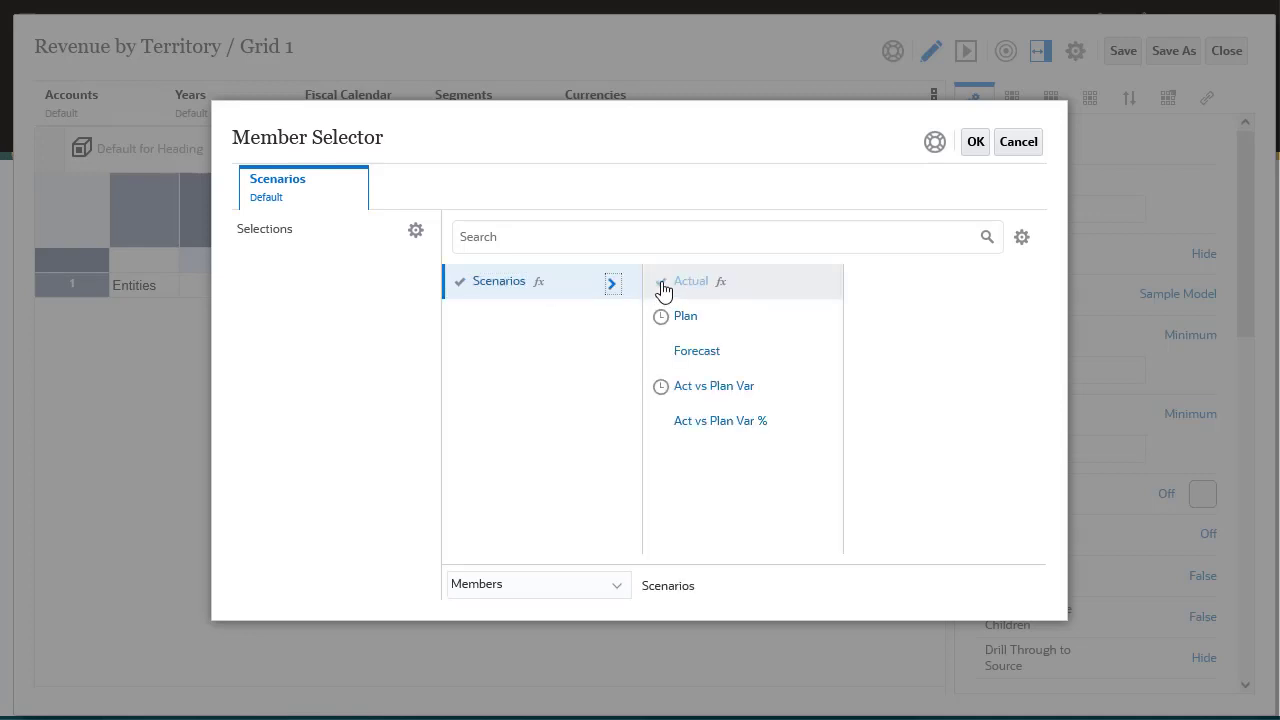
{"action": "left_click", "coordinate": [661, 284]}
{"action": "left_click", "coordinate": [661, 317]}
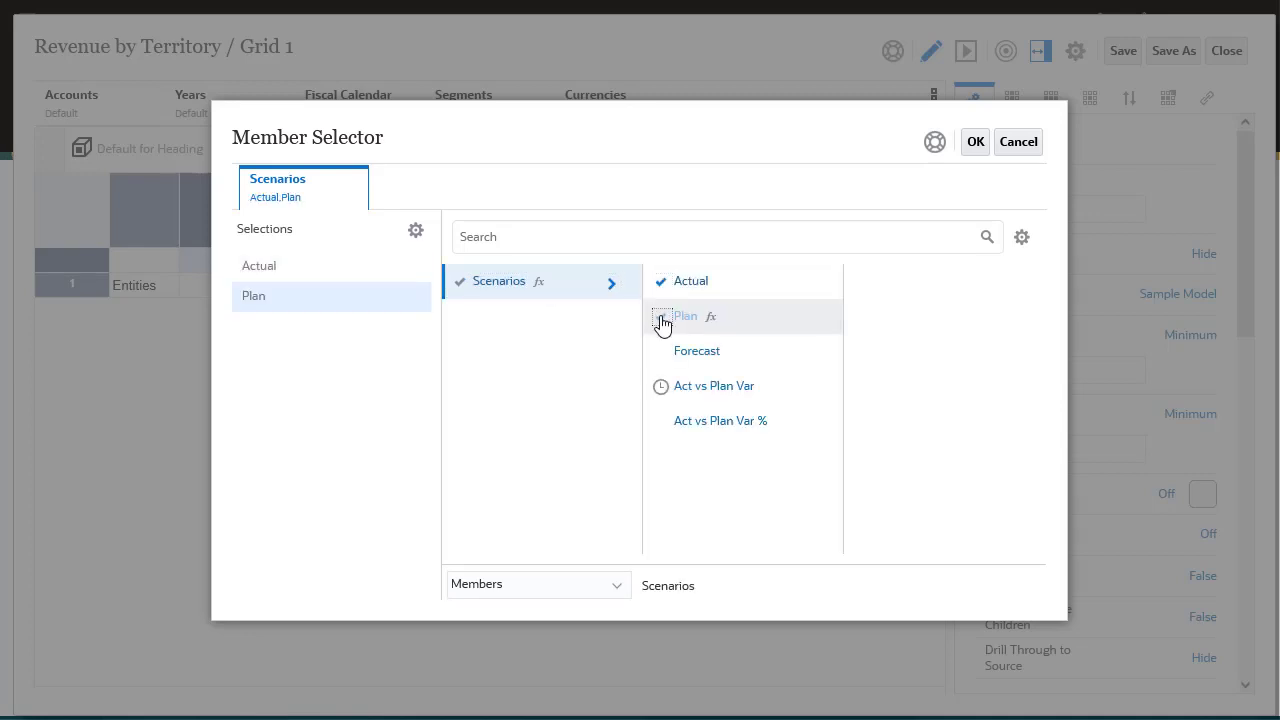
{"action": "left_click", "coordinate": [661, 389]}
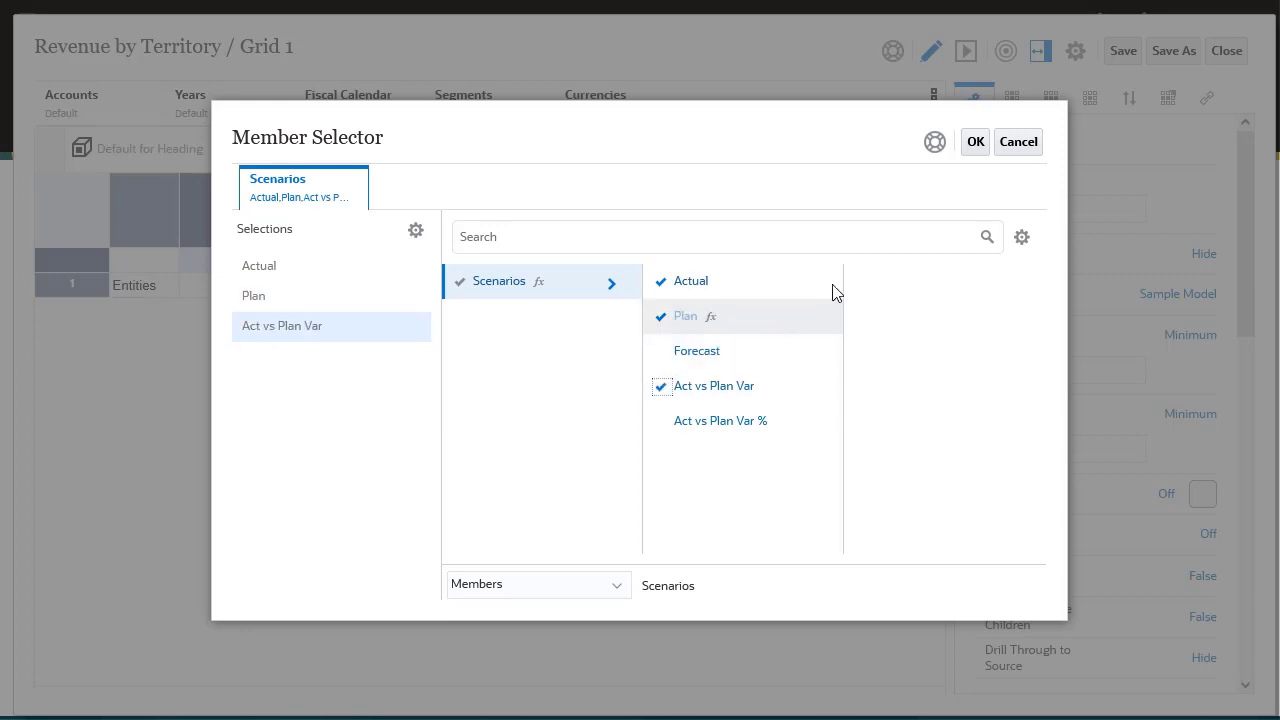
{"action": "left_click", "coordinate": [976, 143]}
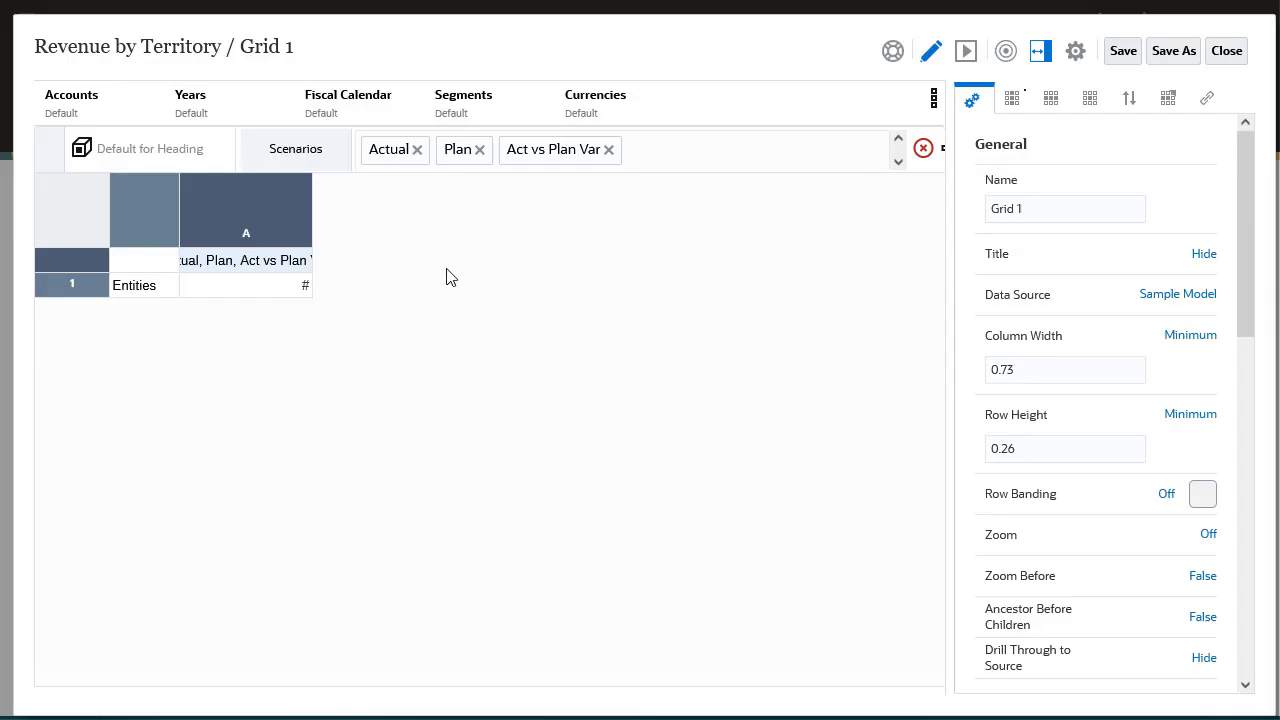
- Replace the Entities member in row 1 with Children of Total Entities and Total Entities
{"action": "left_click", "coordinate": [136, 290]}
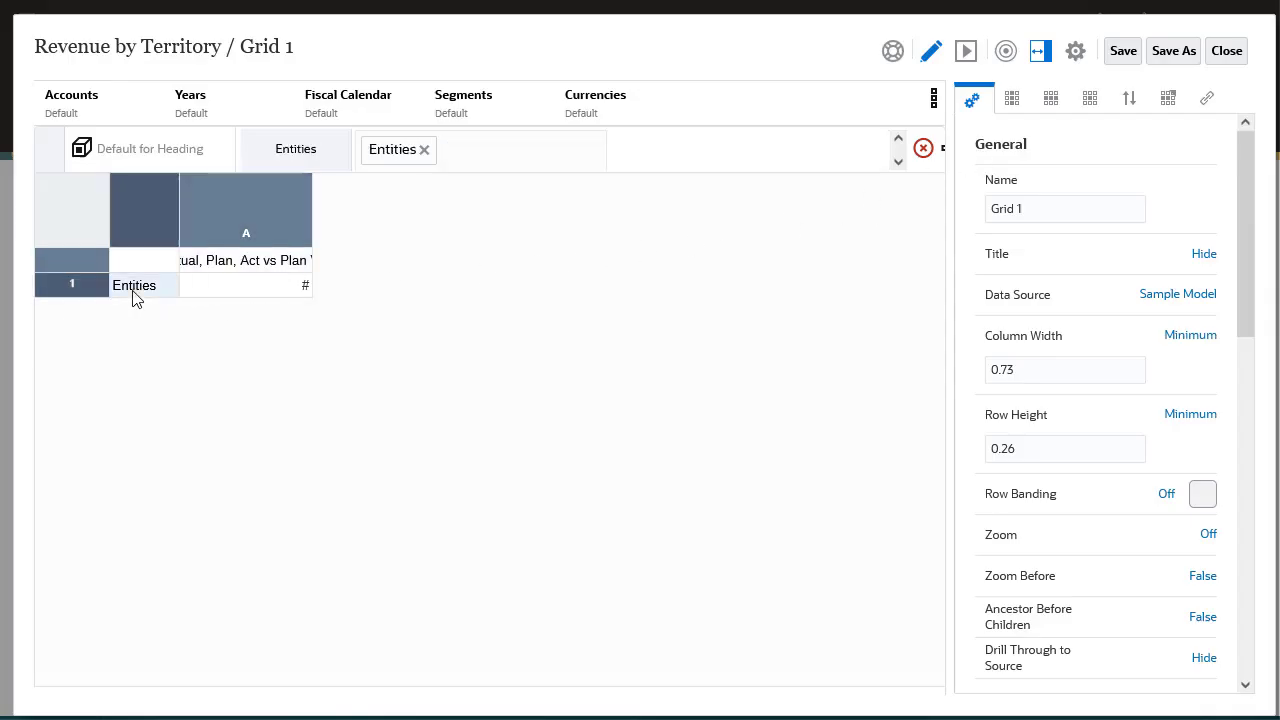
{"action": "left_click", "coordinate": [424, 150]}
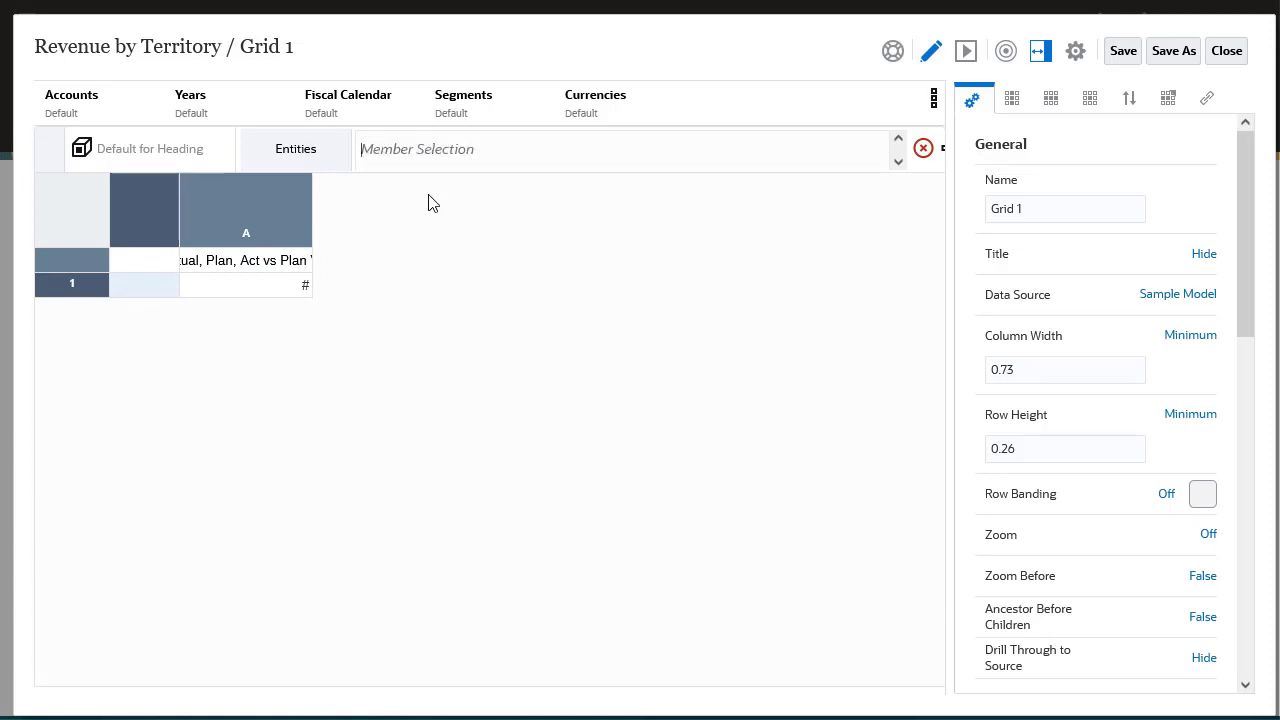
{"action": "type", "text": "Children of"}
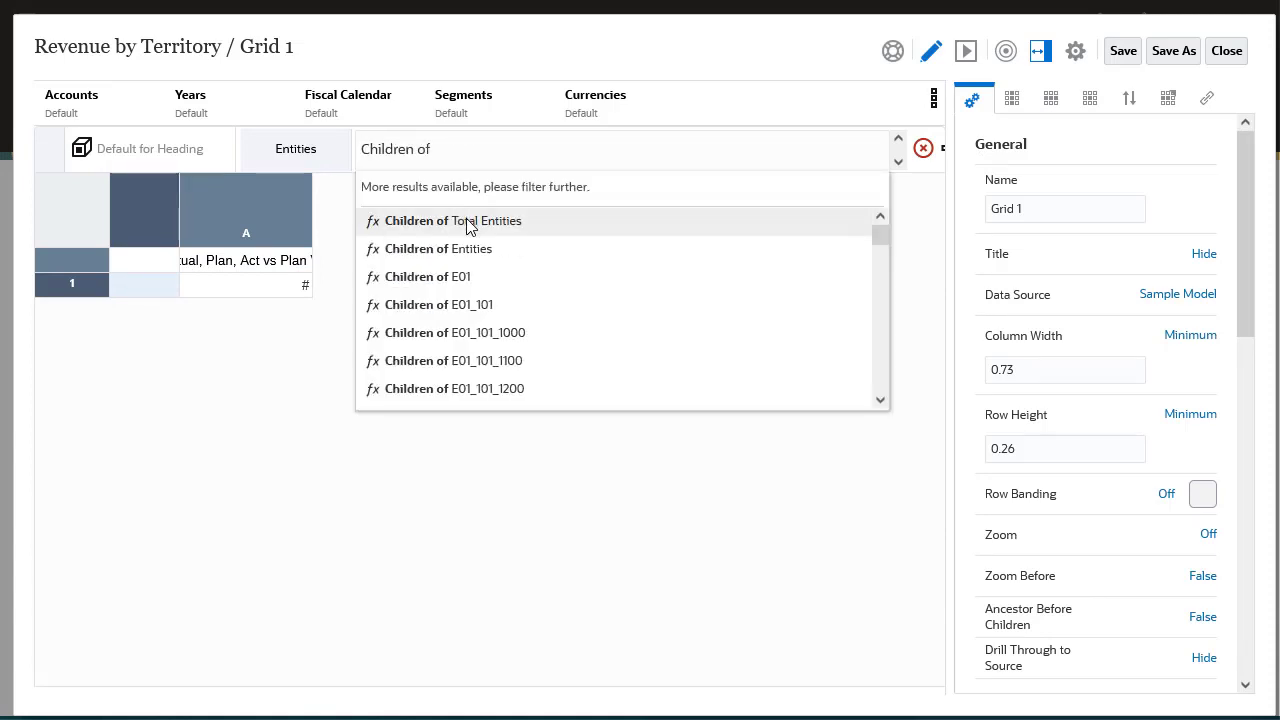
{"action": "left_click", "coordinate": [466, 220]}
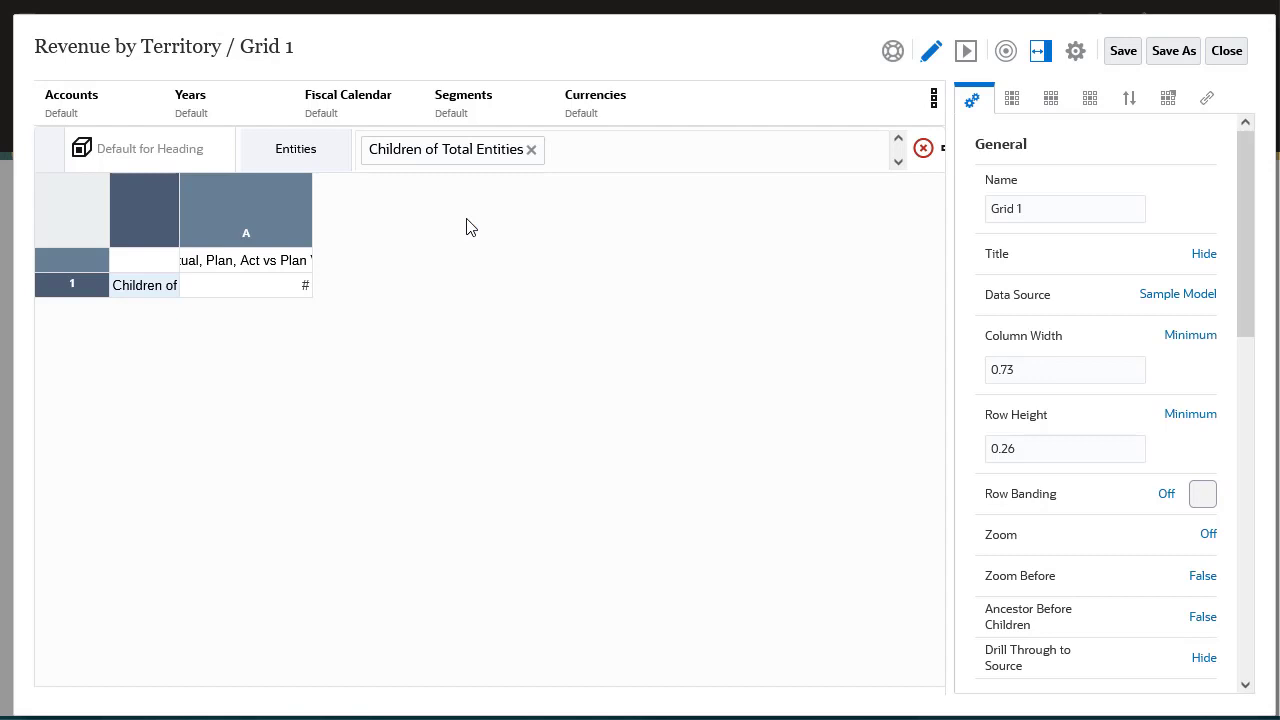
{"action": "type", "text": "T"}
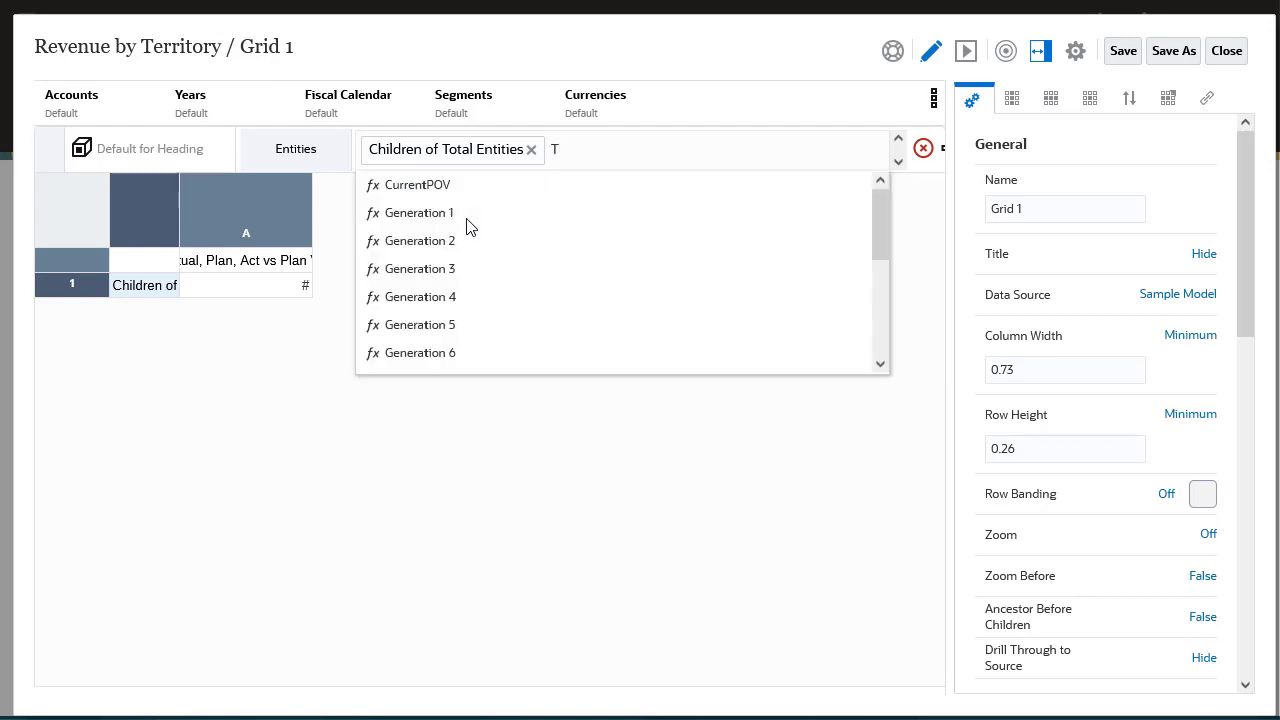
{"action": "type", "text": "o"}
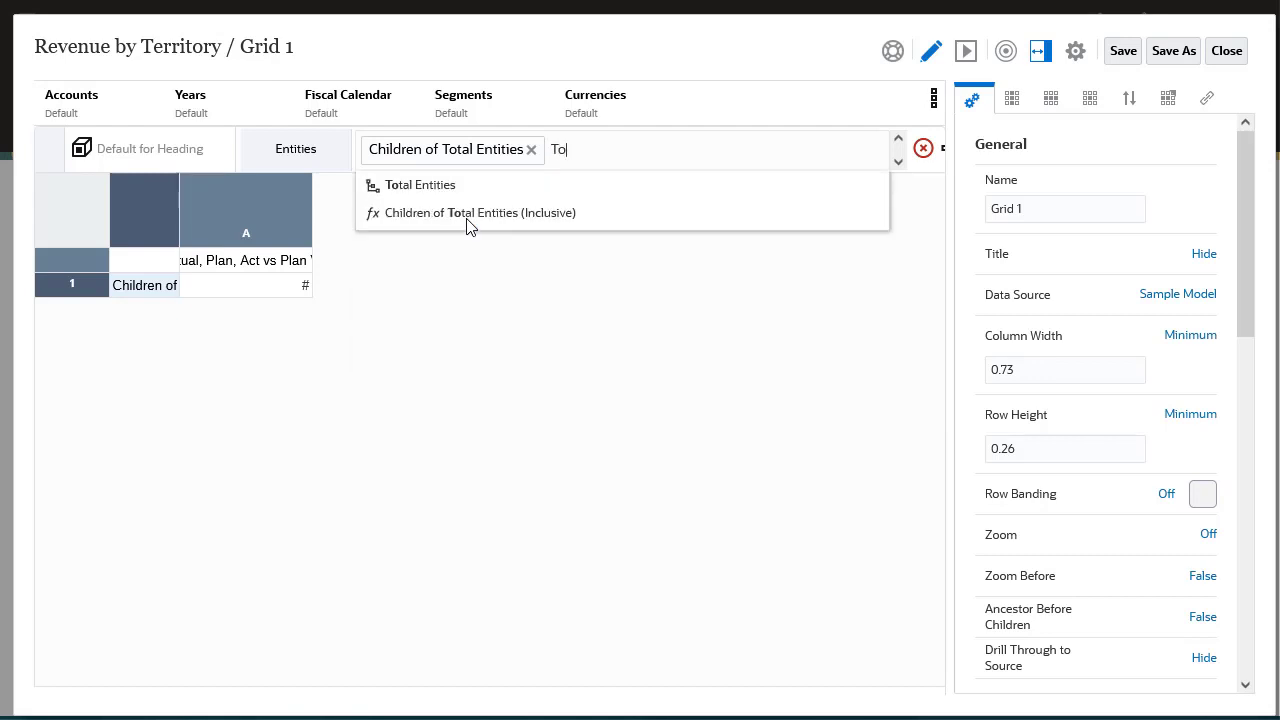
{"action": "type", "text": "tal Entities"}
{"action": "left_click", "coordinate": [443, 186]}
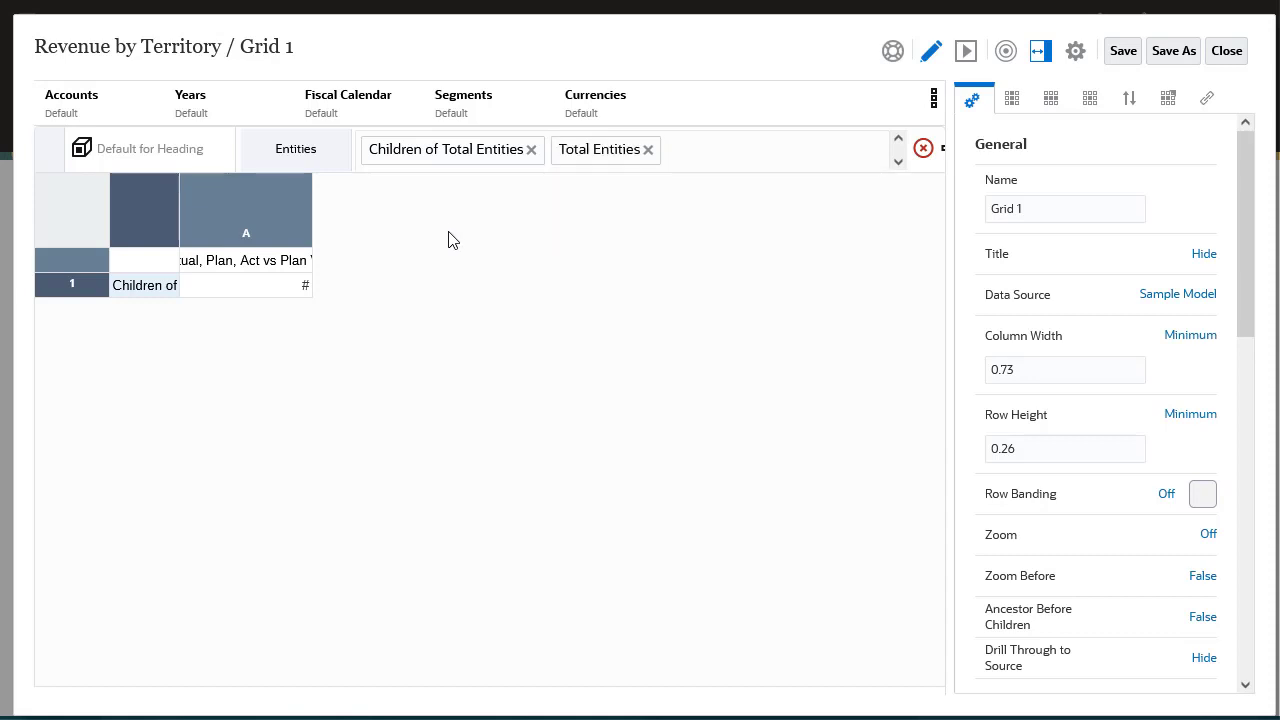
- Separate the scenario members into columns and the entity members into rows, and widen the row heading column to fit its text
{"action": "right_click", "coordinate": [305, 266]}
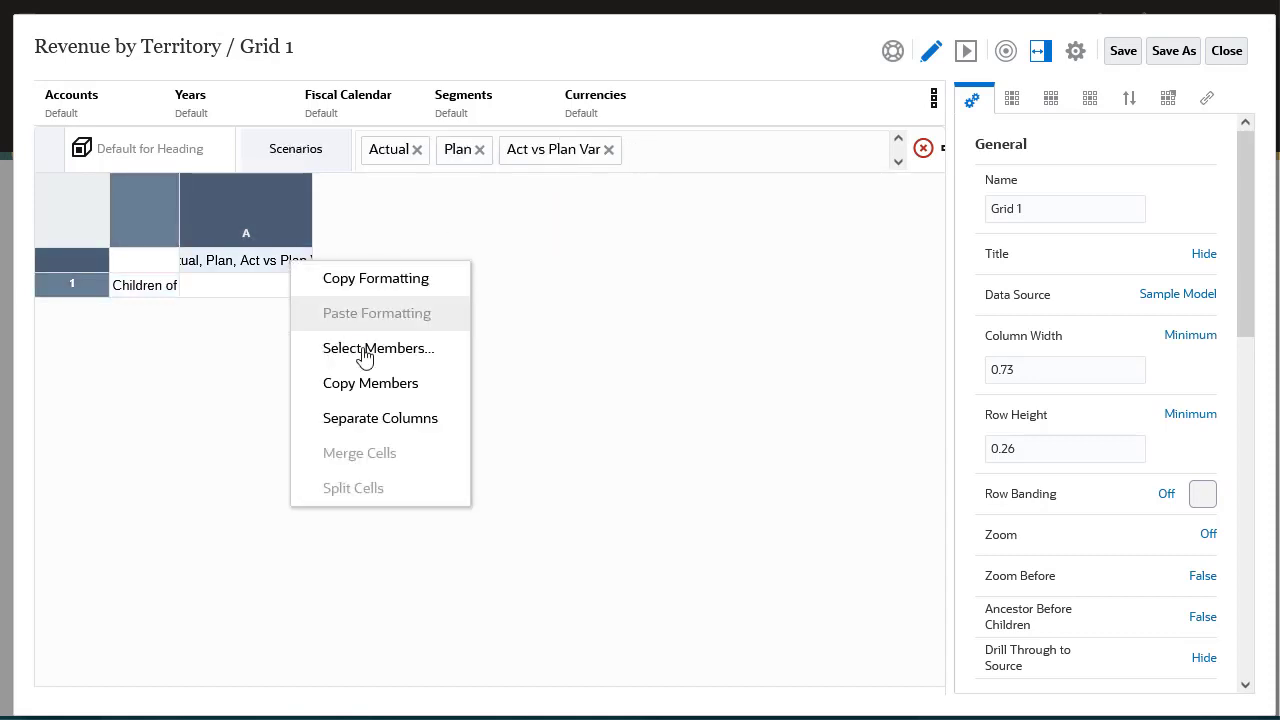
{"action": "left_click", "coordinate": [420, 426]}
{"action": "right_click", "coordinate": [160, 295]}
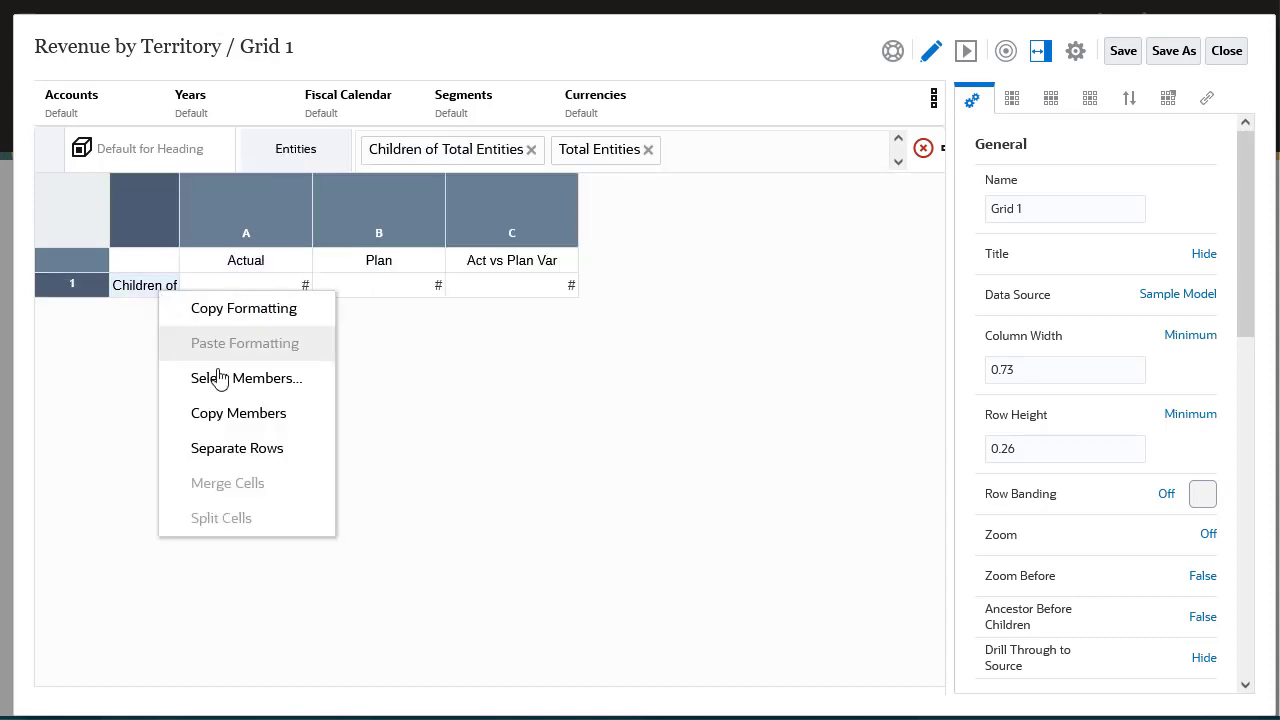
{"action": "left_click", "coordinate": [266, 449]}
{"action": "left_click_drag", "start_coordinate": [176, 204], "coordinate": [275, 204]}
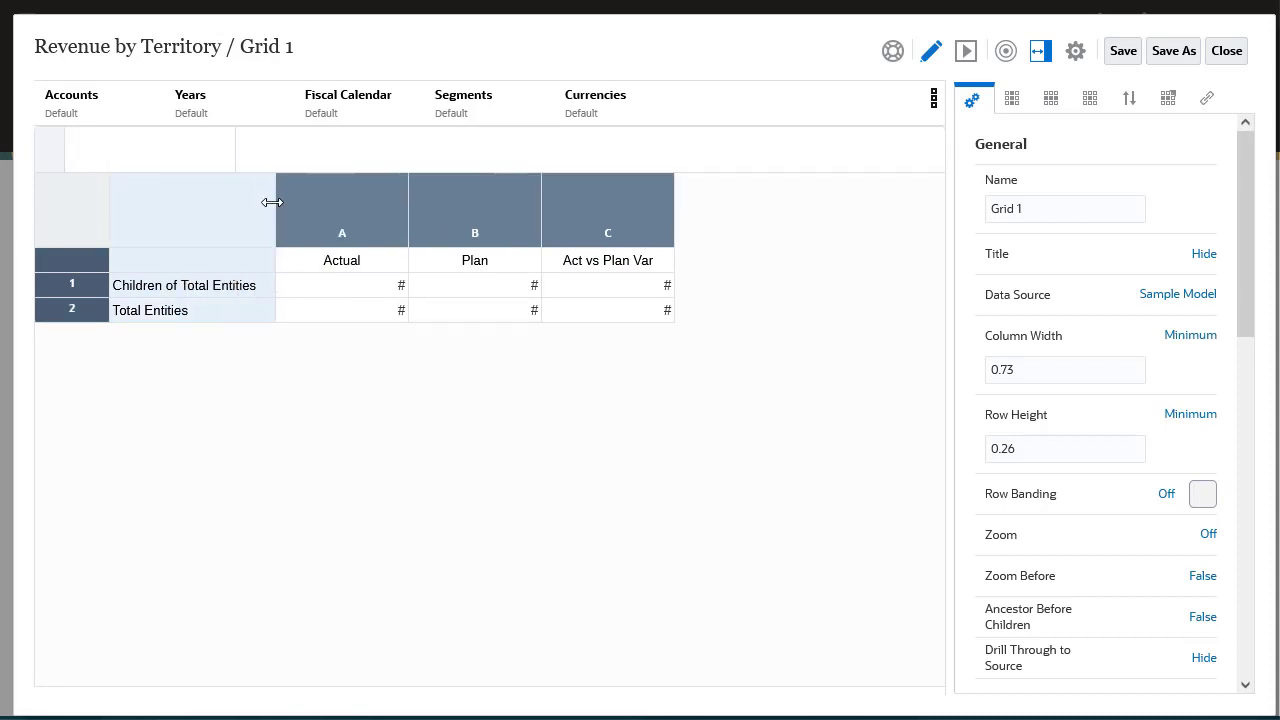
- Insert a separator row before the Total Entities row
{"action": "right_click", "coordinate": [90, 311]}
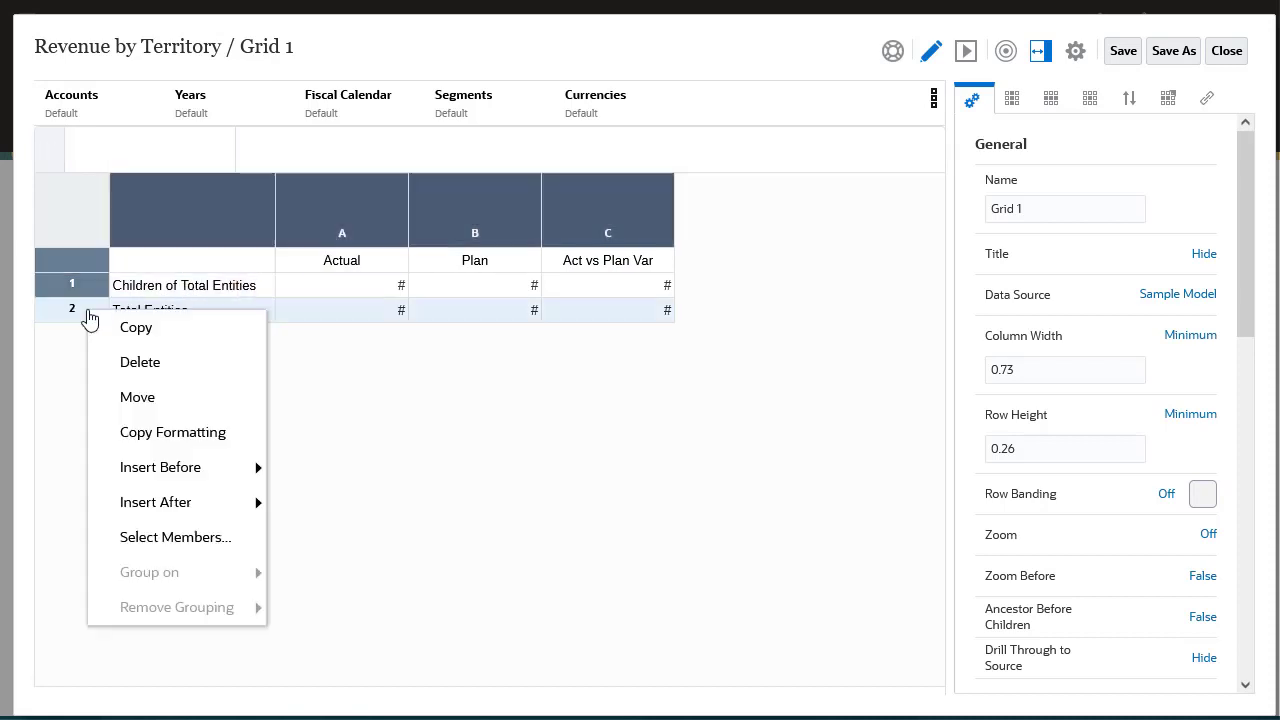
{"action": "mouse_move", "coordinate": [222, 471]}
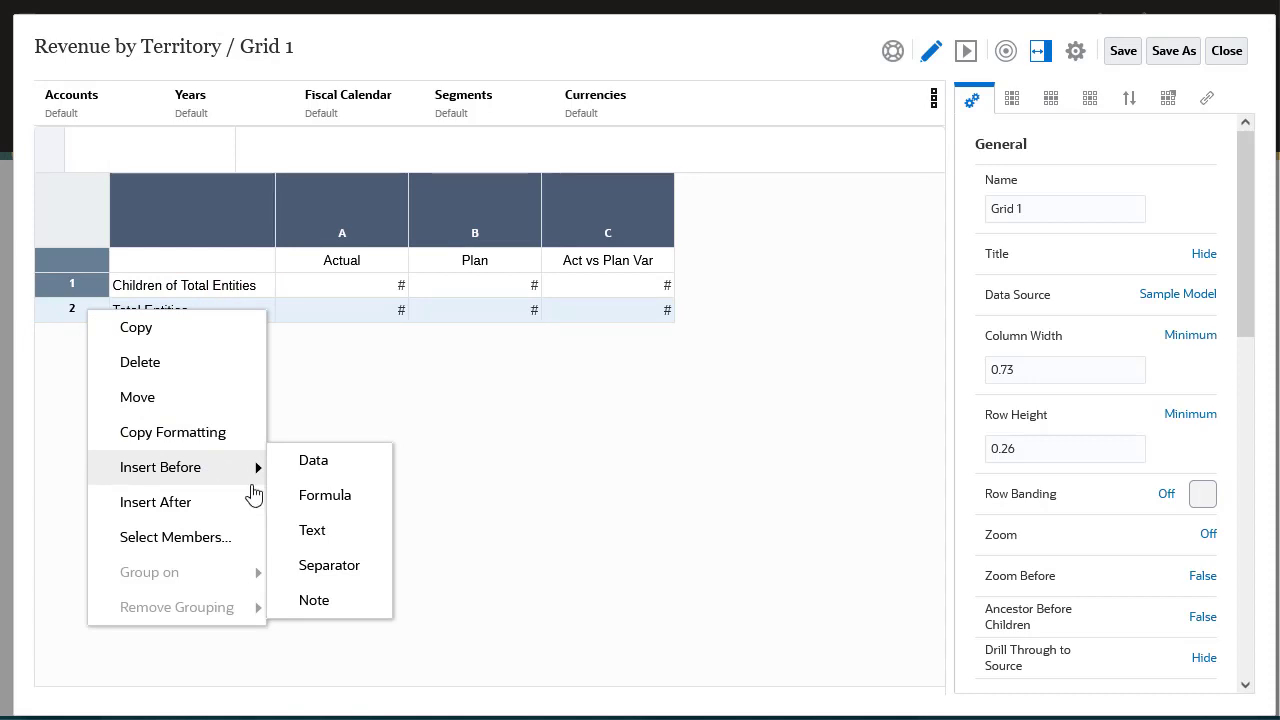
{"action": "left_click", "coordinate": [349, 566]}
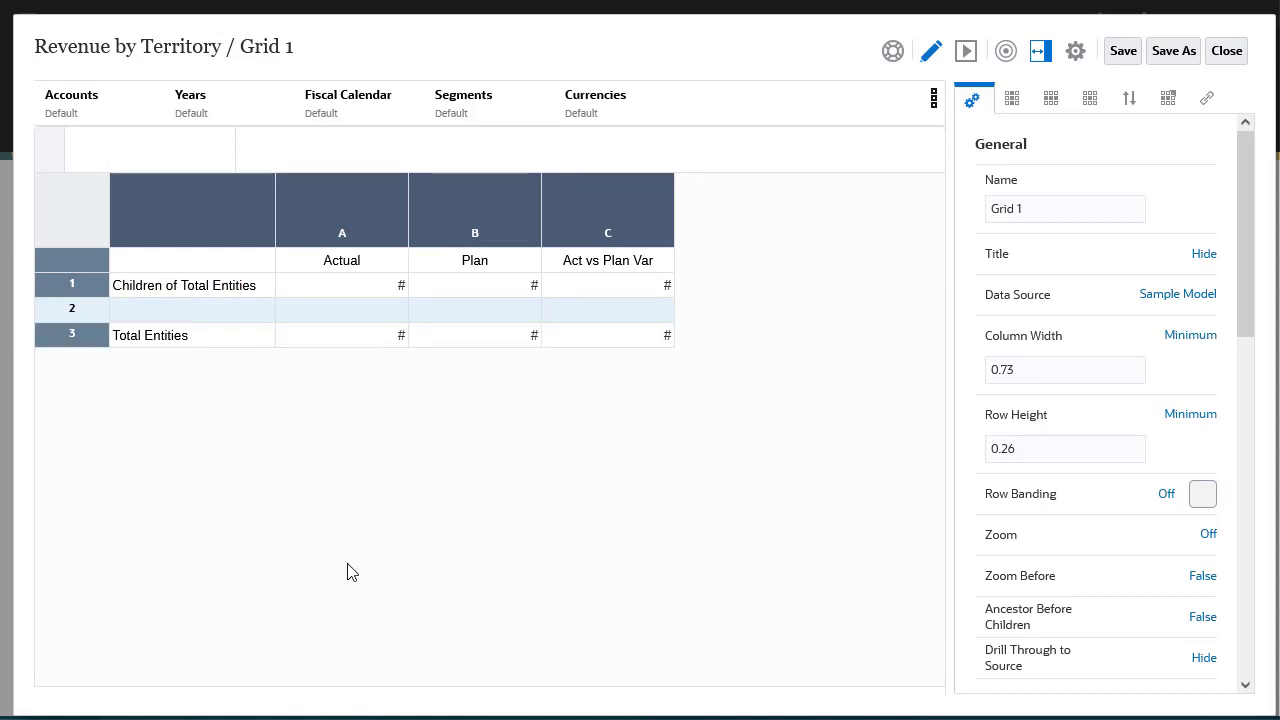
- Insert a formula column after Act vs Plan Var with the formula (([A]-[B])/ [A])*100
{"action": "right_click", "coordinate": [636, 245]}
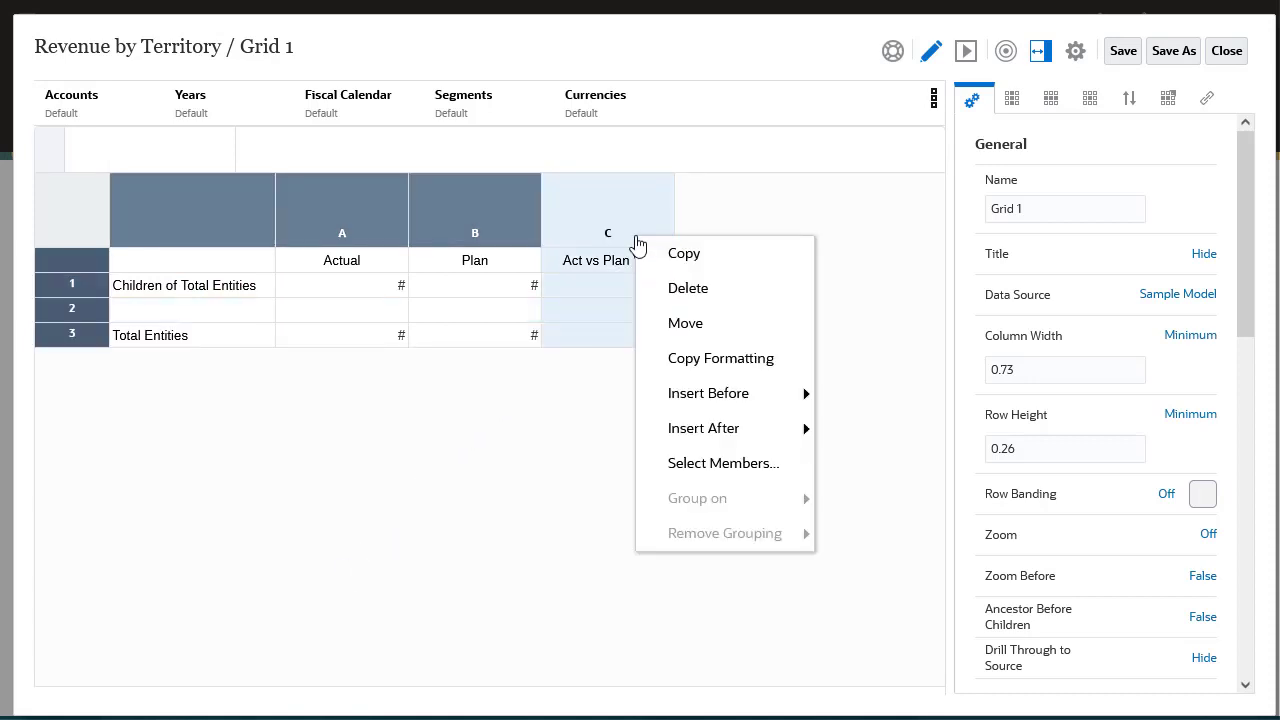
{"action": "mouse_move", "coordinate": [763, 434]}
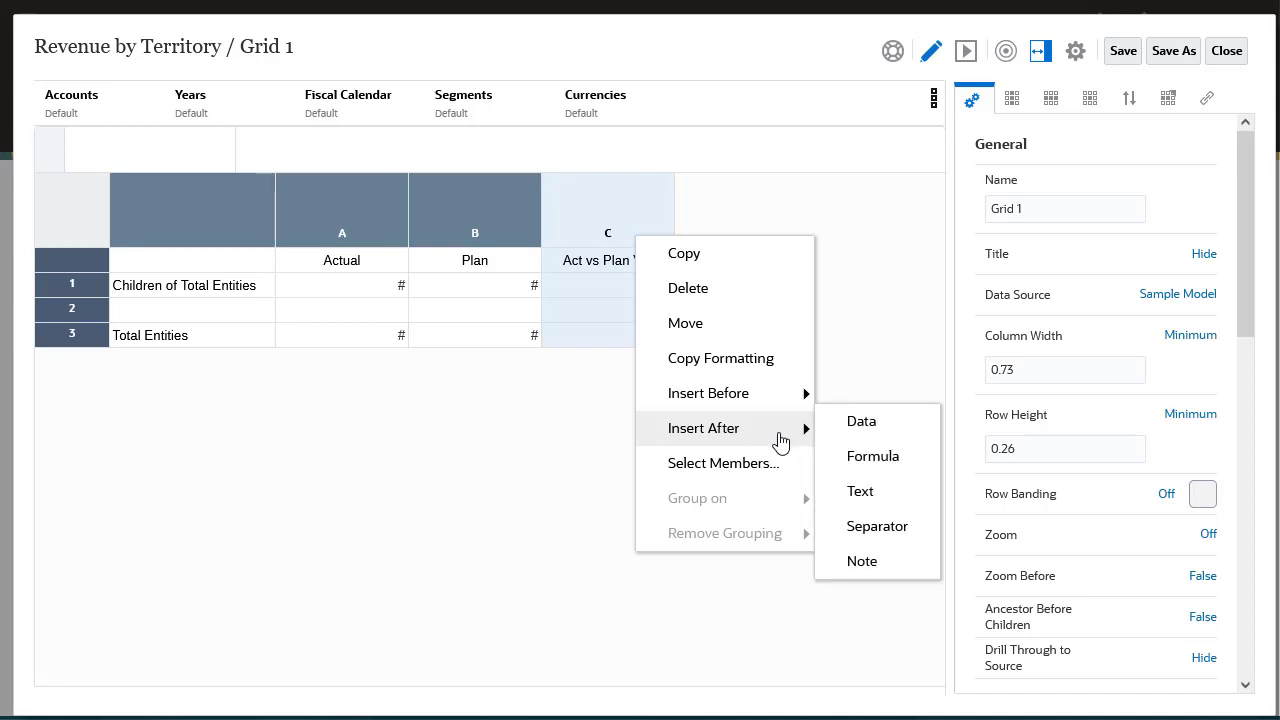
{"action": "left_click", "coordinate": [862, 456]}
{"action": "left_click", "coordinate": [740, 270]}
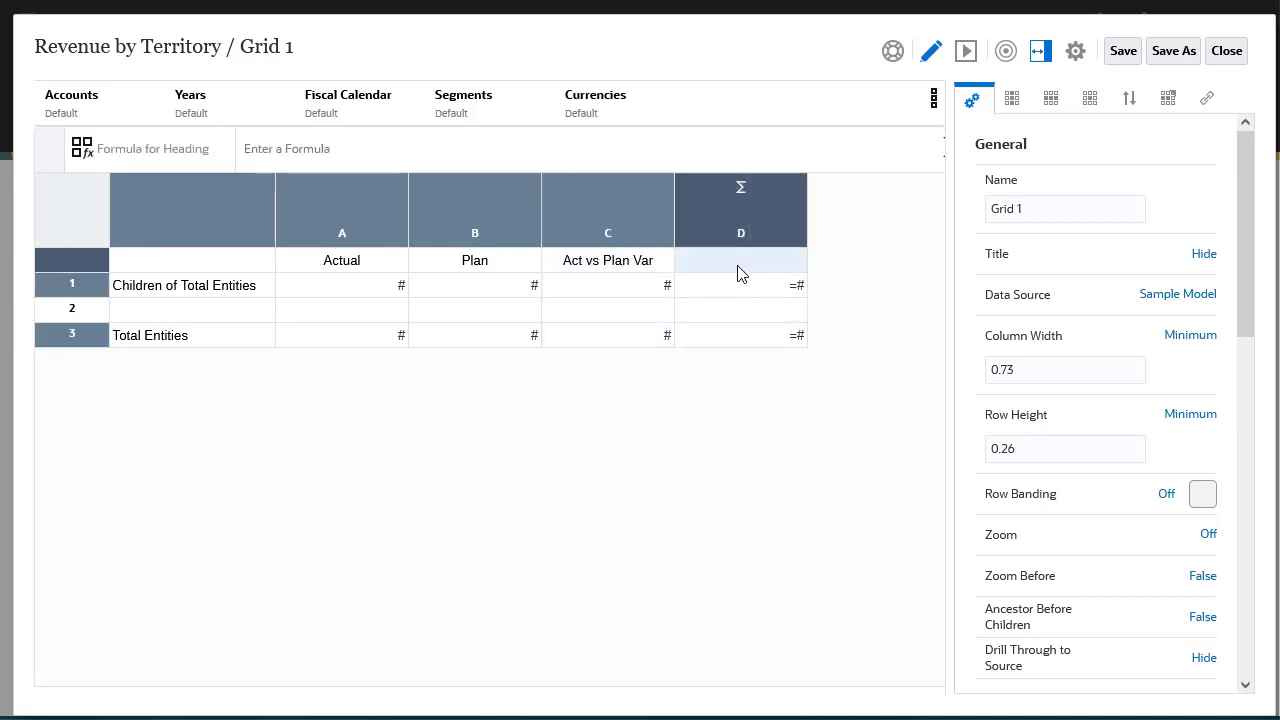
{"action": "left_click", "coordinate": [256, 148]}
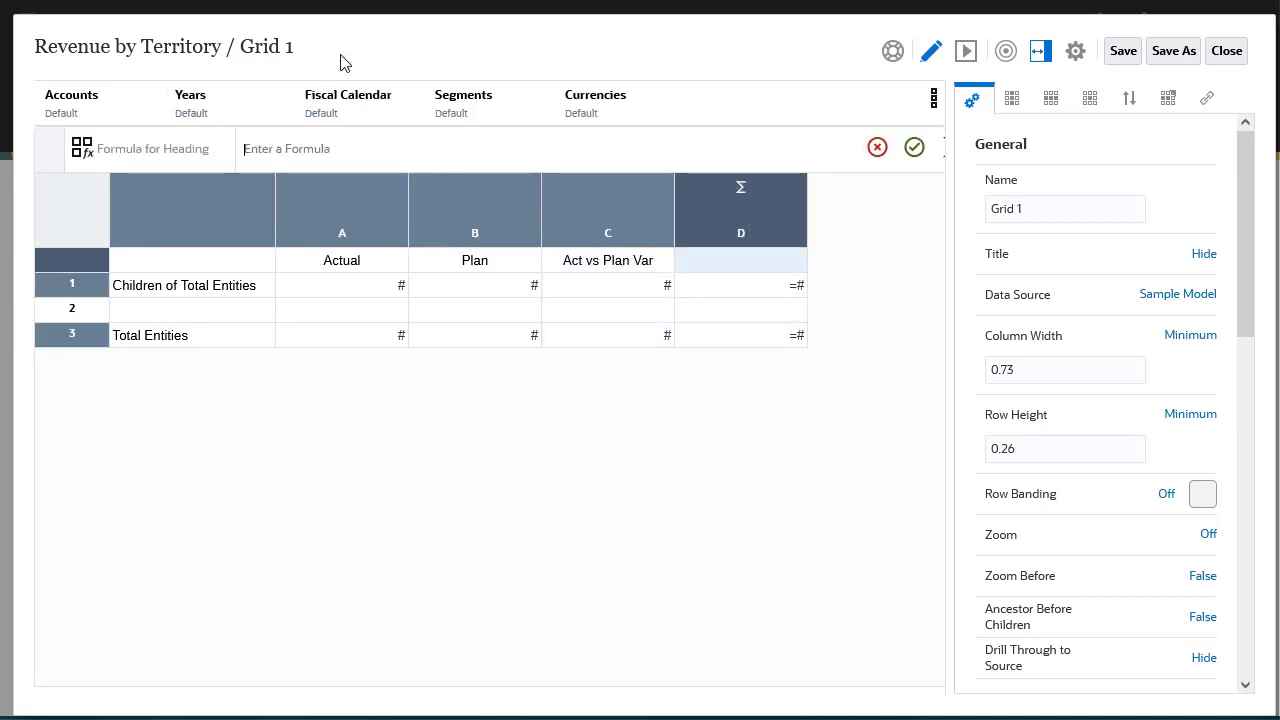
{"action": "type", "text": "(([A]-[B])/ [A])*100"}
{"action": "left_click", "coordinate": [911, 153]}
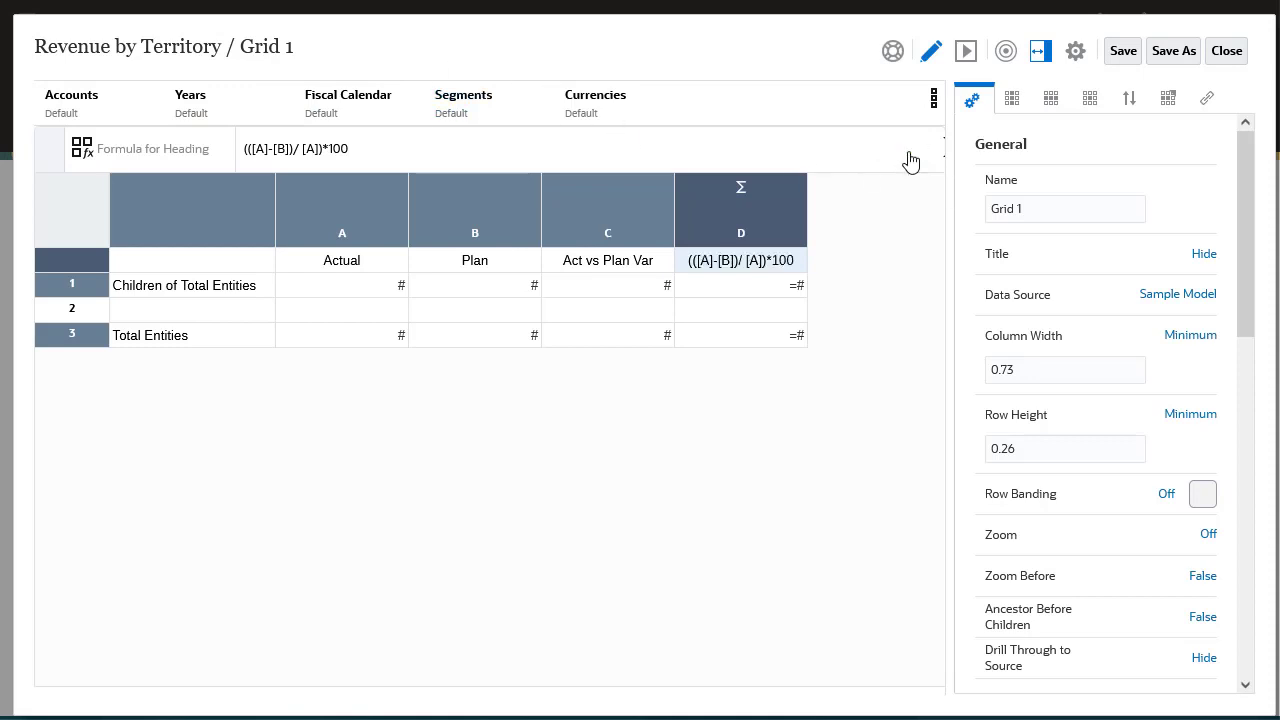
- Give formula column D the custom heading "Actual vs Plan %" in place of its formula text
{"action": "left_click", "coordinate": [81, 150]}
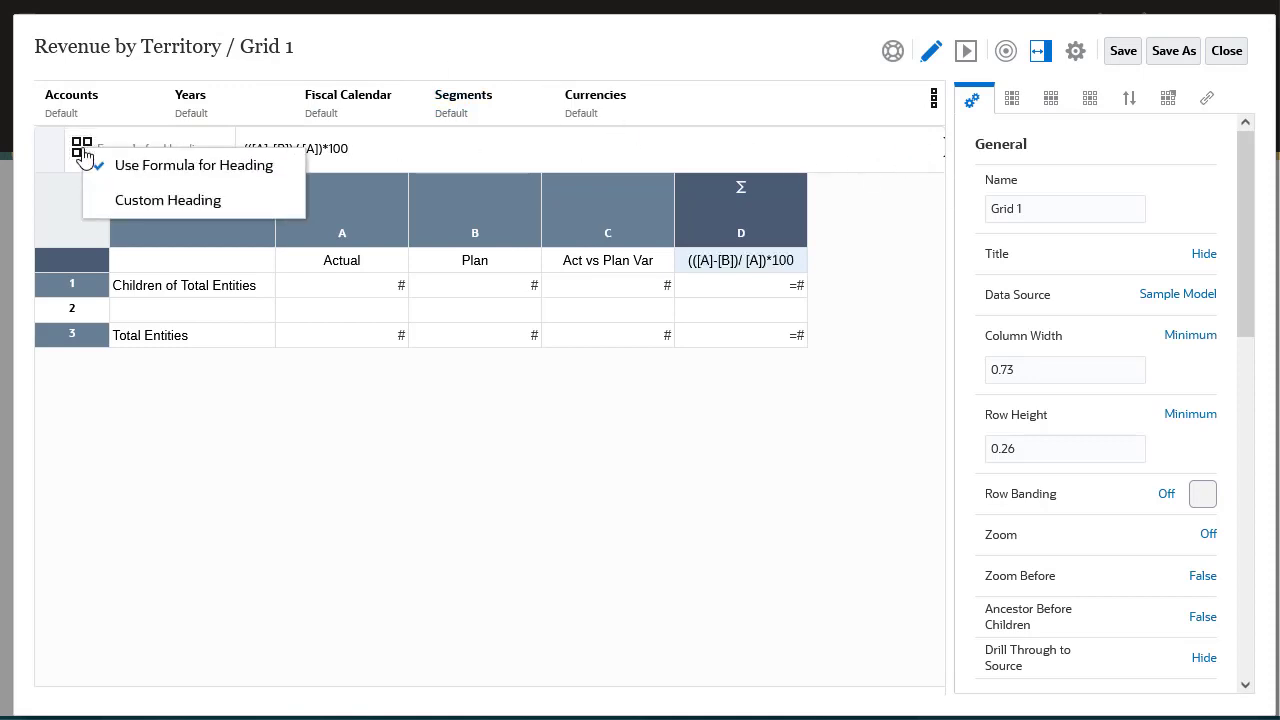
{"action": "left_click", "coordinate": [130, 204]}
{"action": "left_click", "coordinate": [210, 141]}
{"action": "left_click_drag", "start_coordinate": [210, 141], "coordinate": [87, 133]}
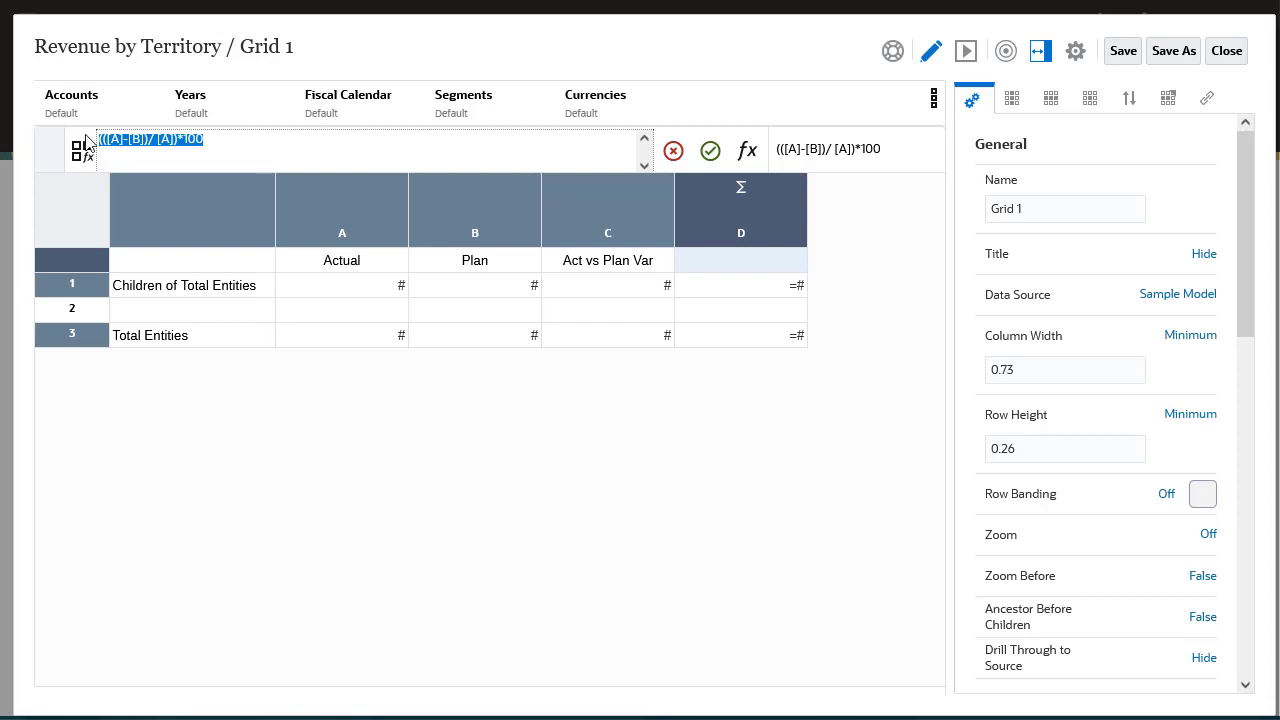
{"action": "type", "text": "Actual vs Plan "}
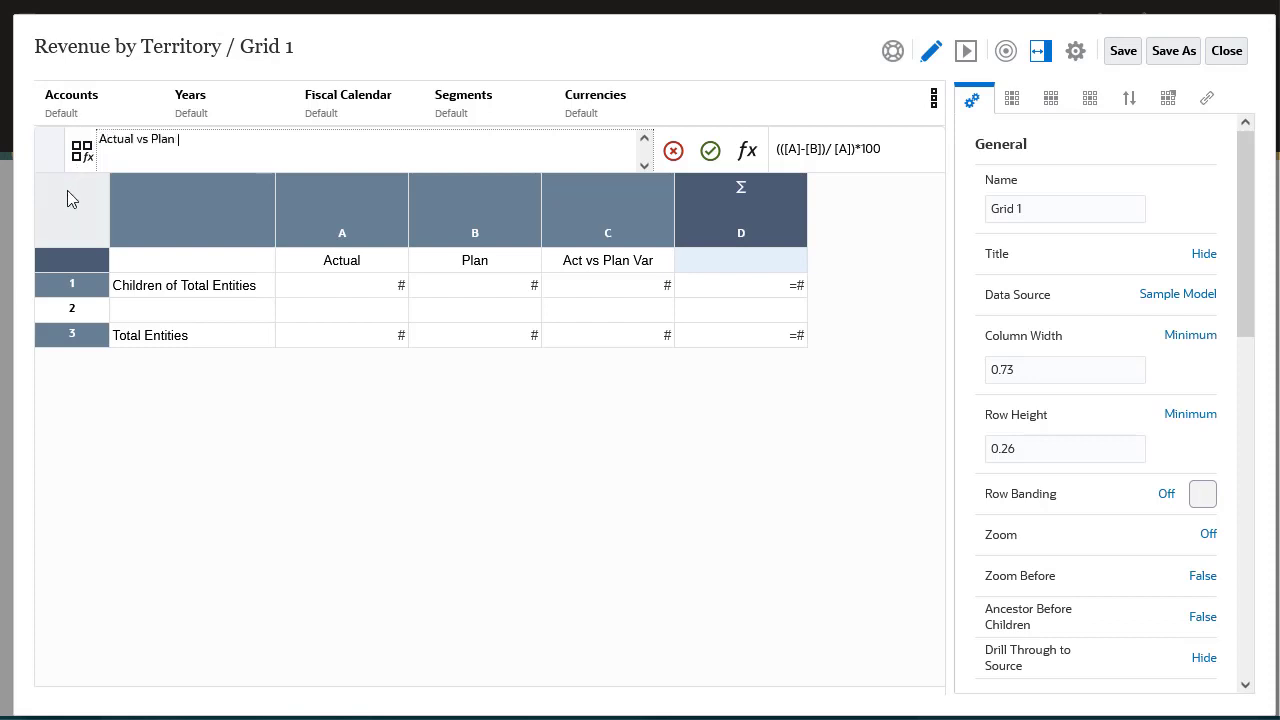
{"action": "type", "text": "%"}
{"action": "left_click", "coordinate": [710, 150]}
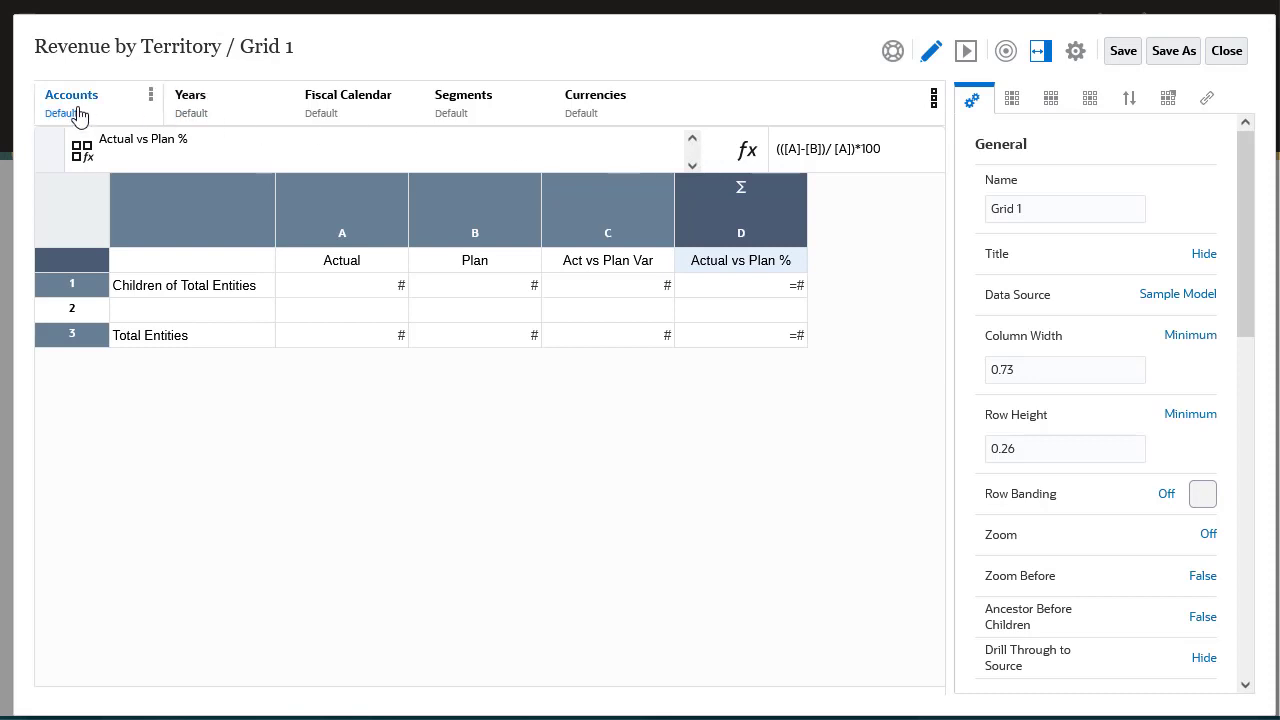
- Set the Accounts POV to member 410000 under IncomeStatement > 340000 > 310000 > 311000 > 400000
{"action": "left_click", "coordinate": [71, 104]}
{"action": "left_click", "coordinate": [430, 221]}
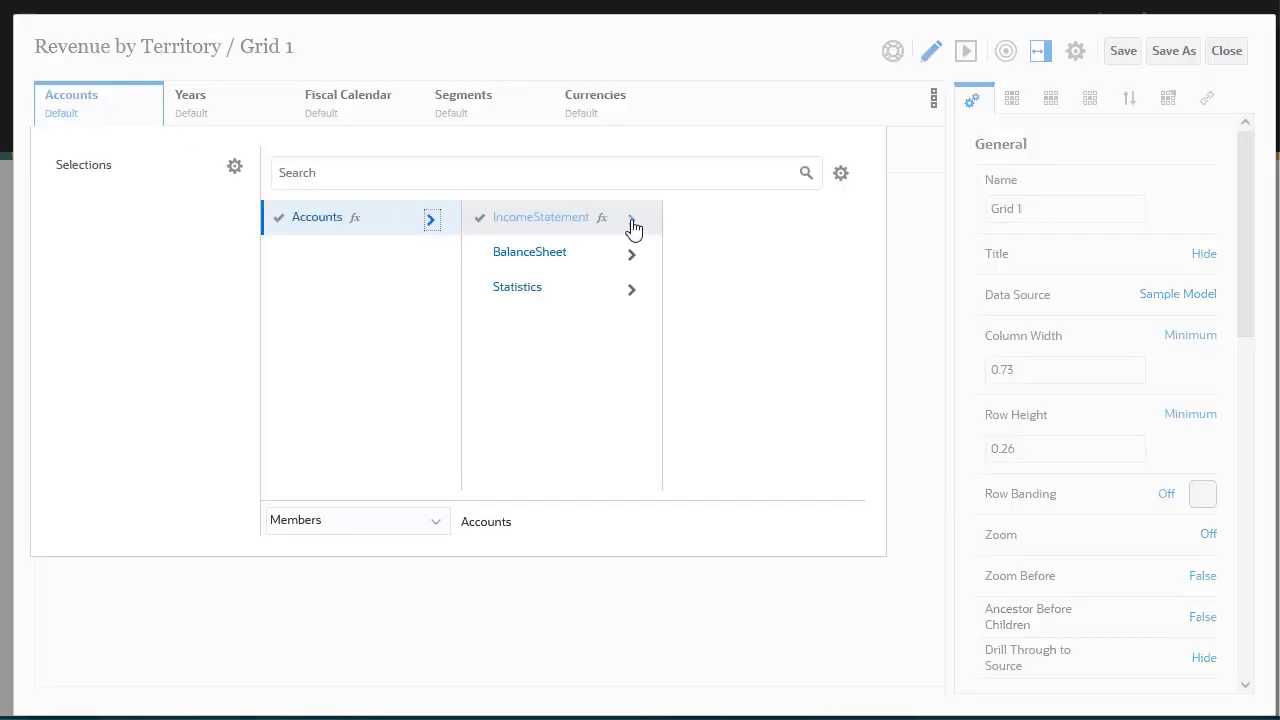
{"action": "left_click", "coordinate": [631, 221]}
{"action": "left_click", "coordinate": [832, 221]}
{"action": "left_click", "coordinate": [832, 215]}
{"action": "left_click", "coordinate": [832, 215]}
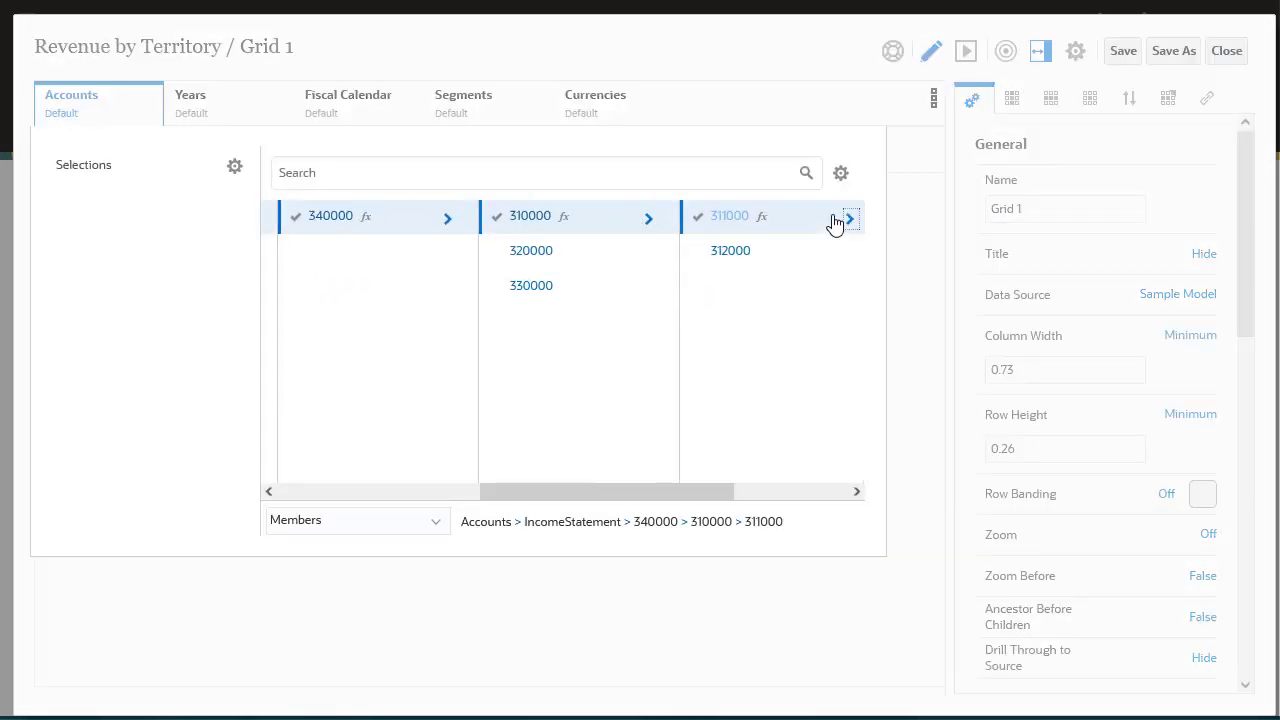
{"action": "left_click", "coordinate": [832, 215]}
{"action": "left_click", "coordinate": [682, 218]}
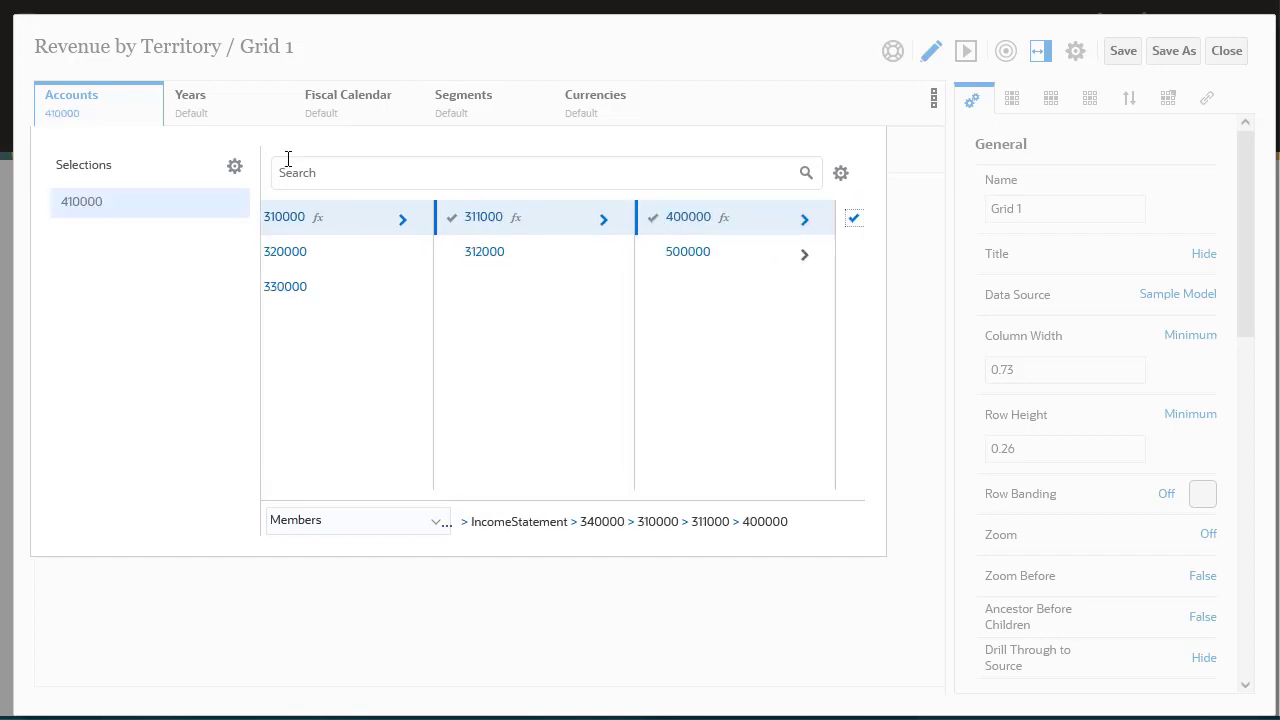
- Set the Years POV to FY18 and preview the grid
{"action": "left_click", "coordinate": [189, 108]}
{"action": "left_click", "coordinate": [535, 219]}
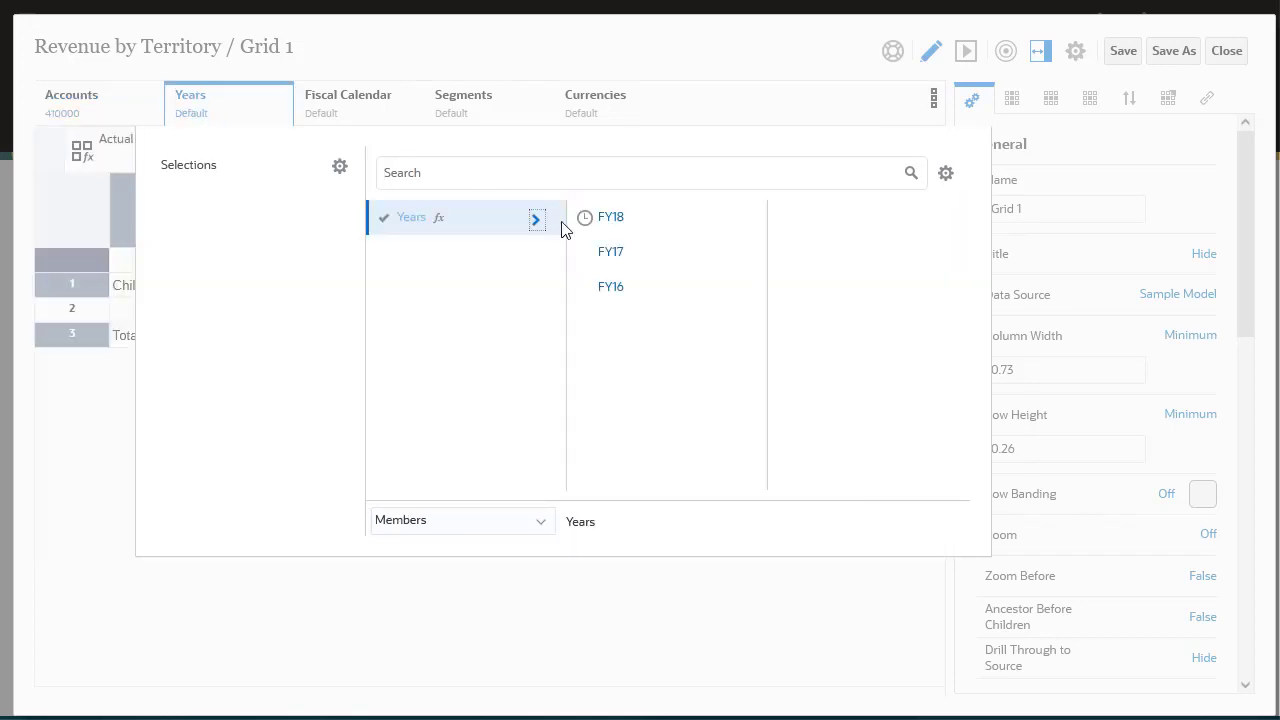
{"action": "left_click", "coordinate": [585, 219]}
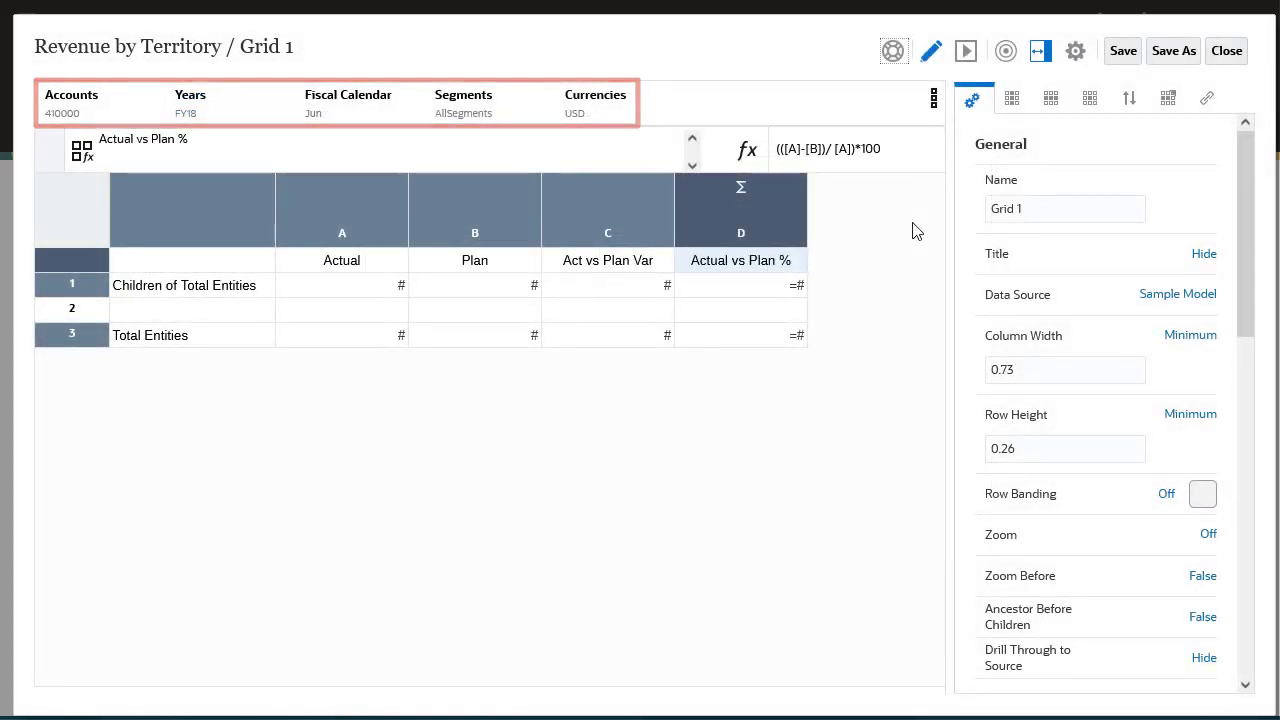
{"action": "left_click", "coordinate": [966, 52]}
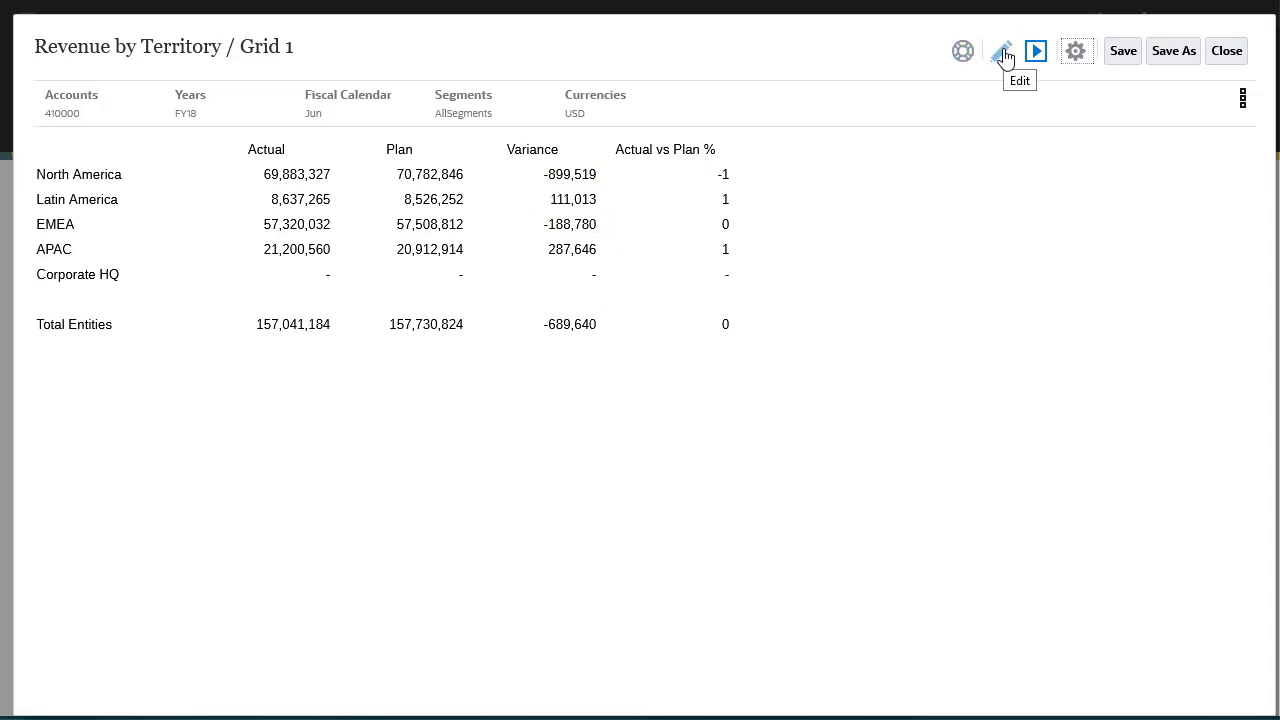
- Return to editing the grid and set its No Data suppression to True
{"action": "left_click", "coordinate": [1005, 57]}
{"action": "left_click_drag", "start_coordinate": [1243, 237], "coordinate": [1256, 552]}
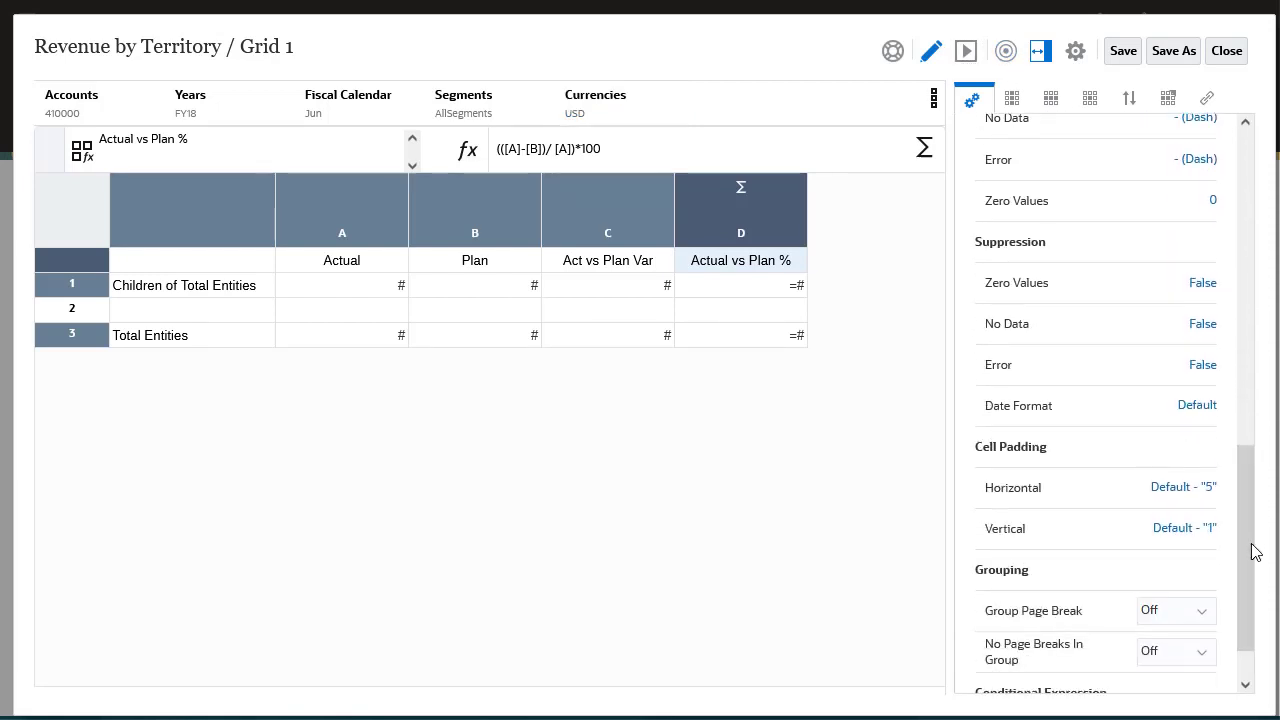
{"action": "left_click", "coordinate": [1203, 325]}
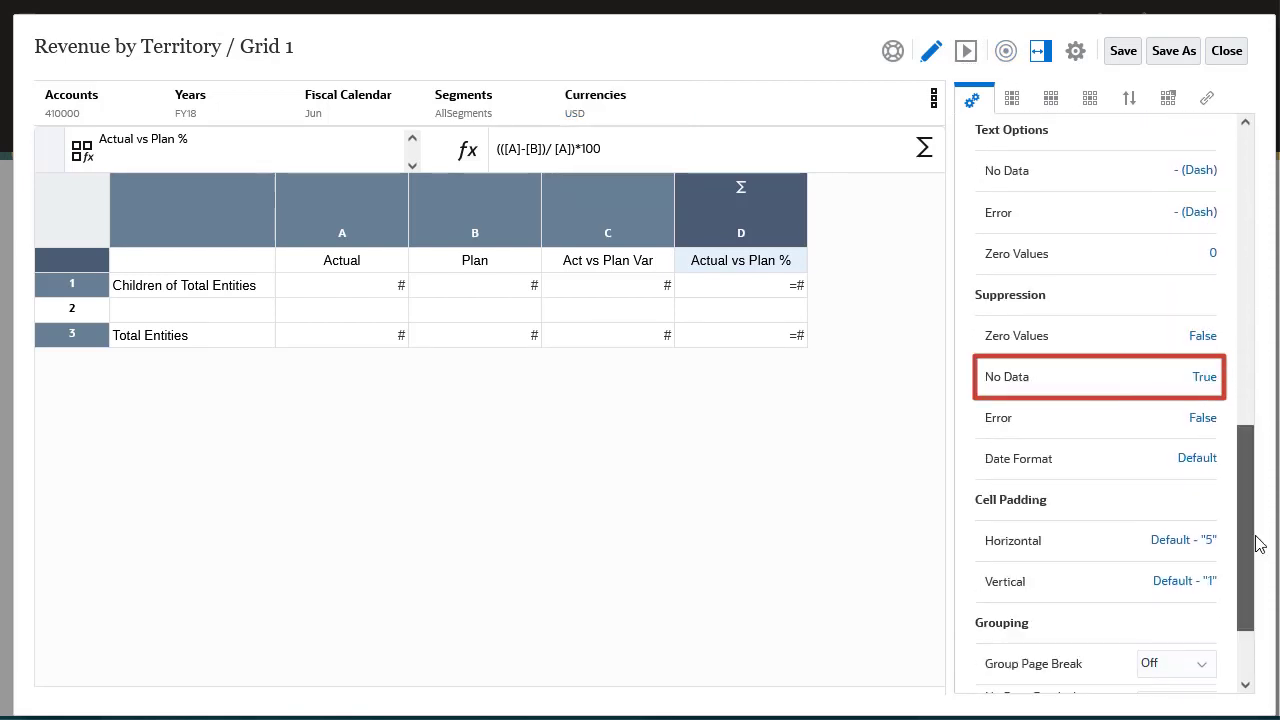
{"action": "left_click_drag", "start_coordinate": [1258, 545], "coordinate": [1255, 215]}
- Format the numbers in the data cells of columns A to D, rows 1 to 3, to show negatives in red
{"action": "left_click_drag", "start_coordinate": [372, 294], "coordinate": [760, 345]}
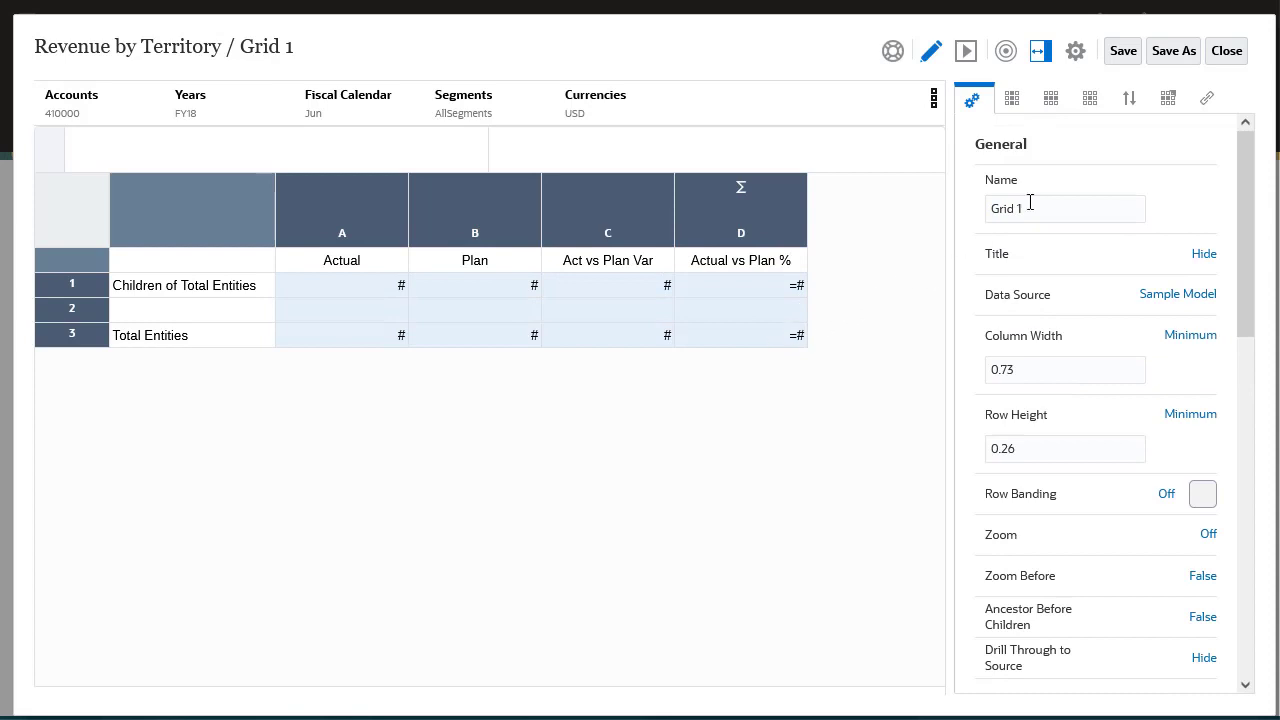
{"action": "left_click", "coordinate": [1090, 99]}
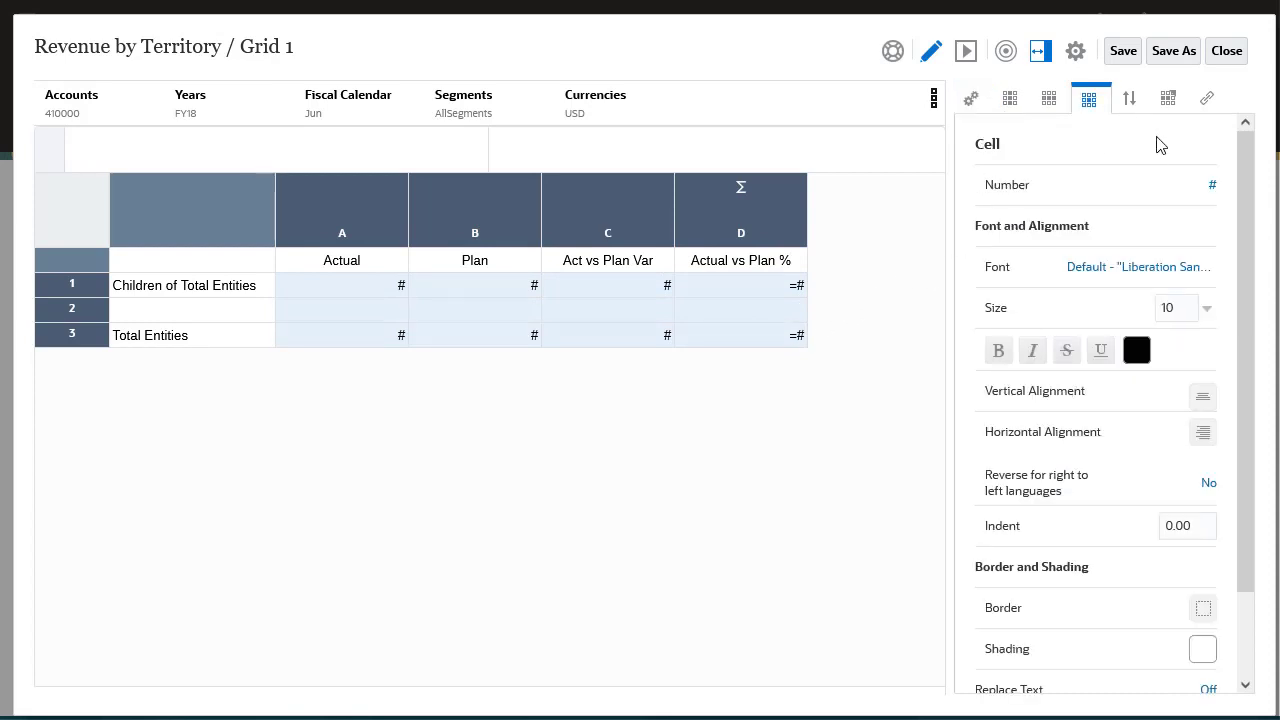
{"action": "left_click", "coordinate": [1212, 188]}
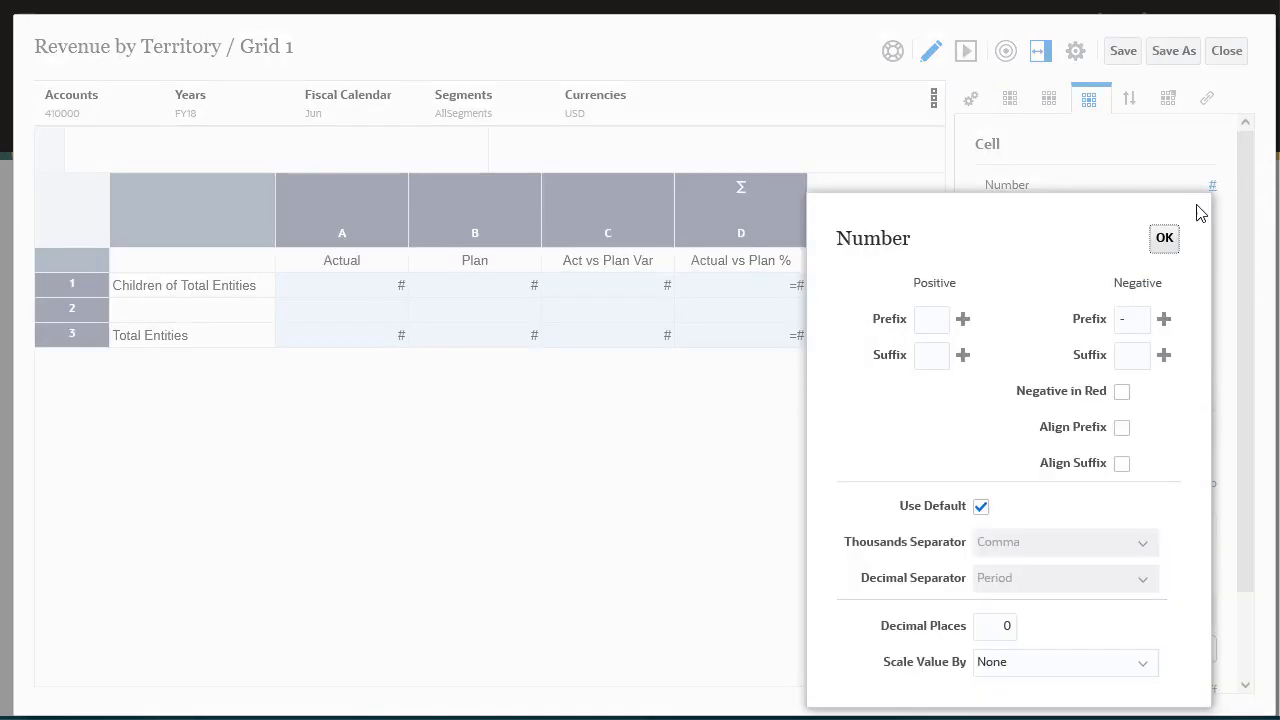
{"action": "left_click", "coordinate": [1132, 318]}
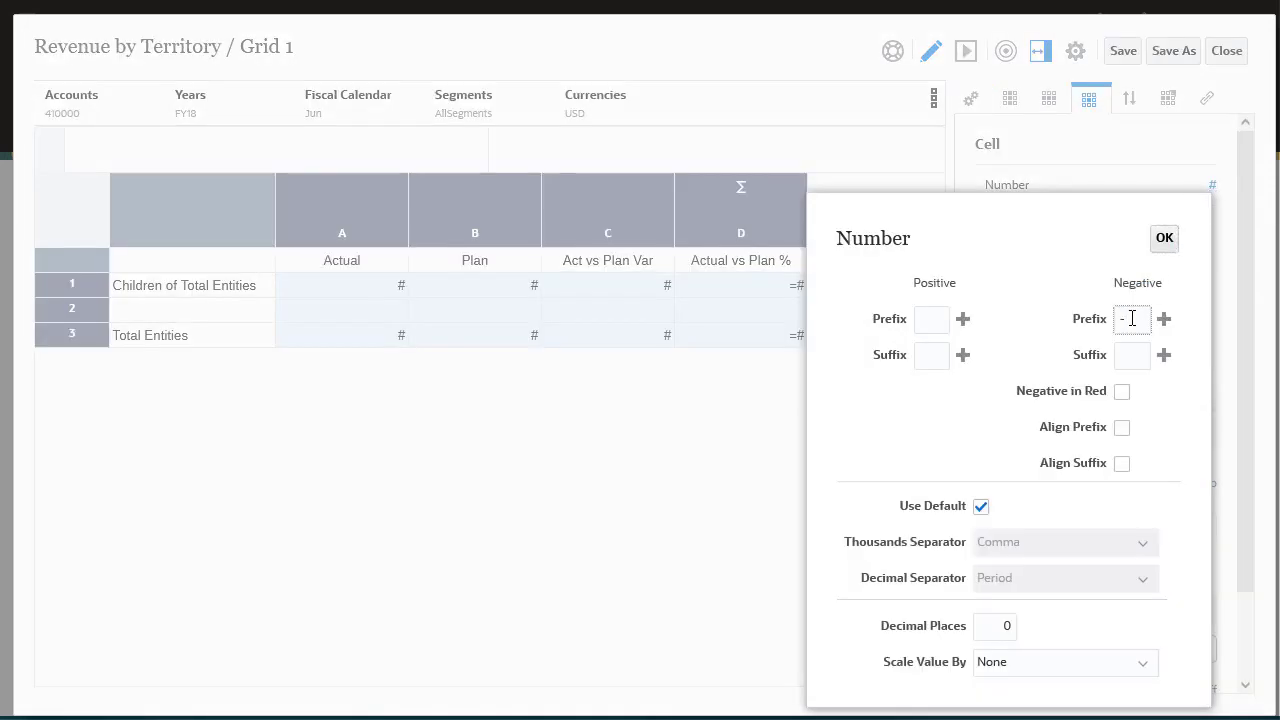
{"action": "left_click", "coordinate": [1122, 392]}
{"action": "left_click", "coordinate": [1166, 240]}
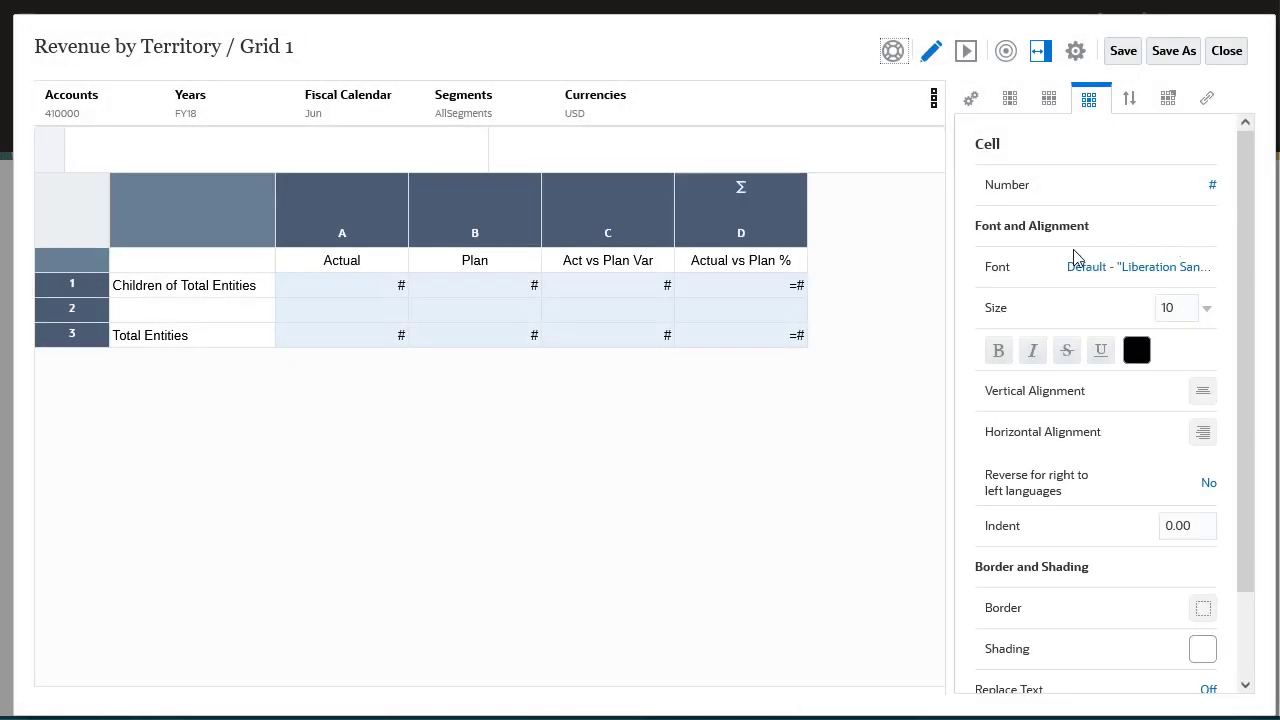
- Format the heading cells of columns A to D as bold white text with dark blue shading and right horizontal alignment
{"action": "left_click_drag", "start_coordinate": [333, 270], "coordinate": [732, 268]}
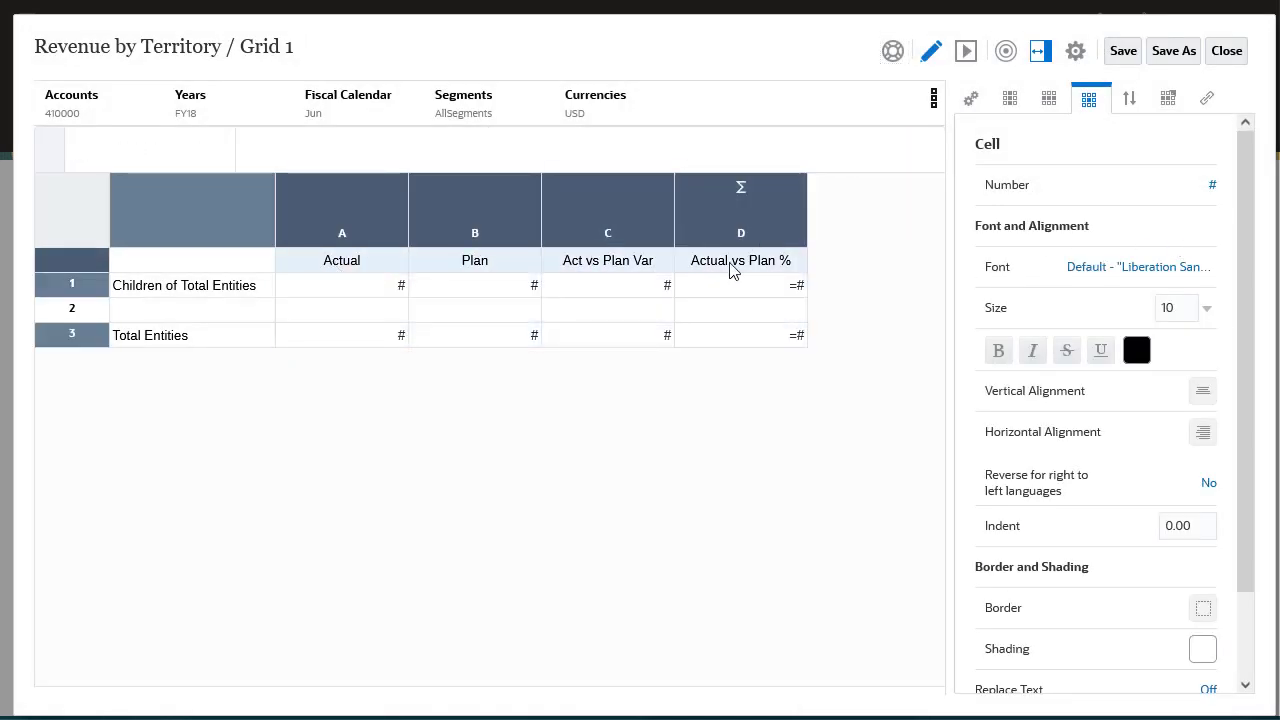
{"action": "left_click", "coordinate": [995, 312]}
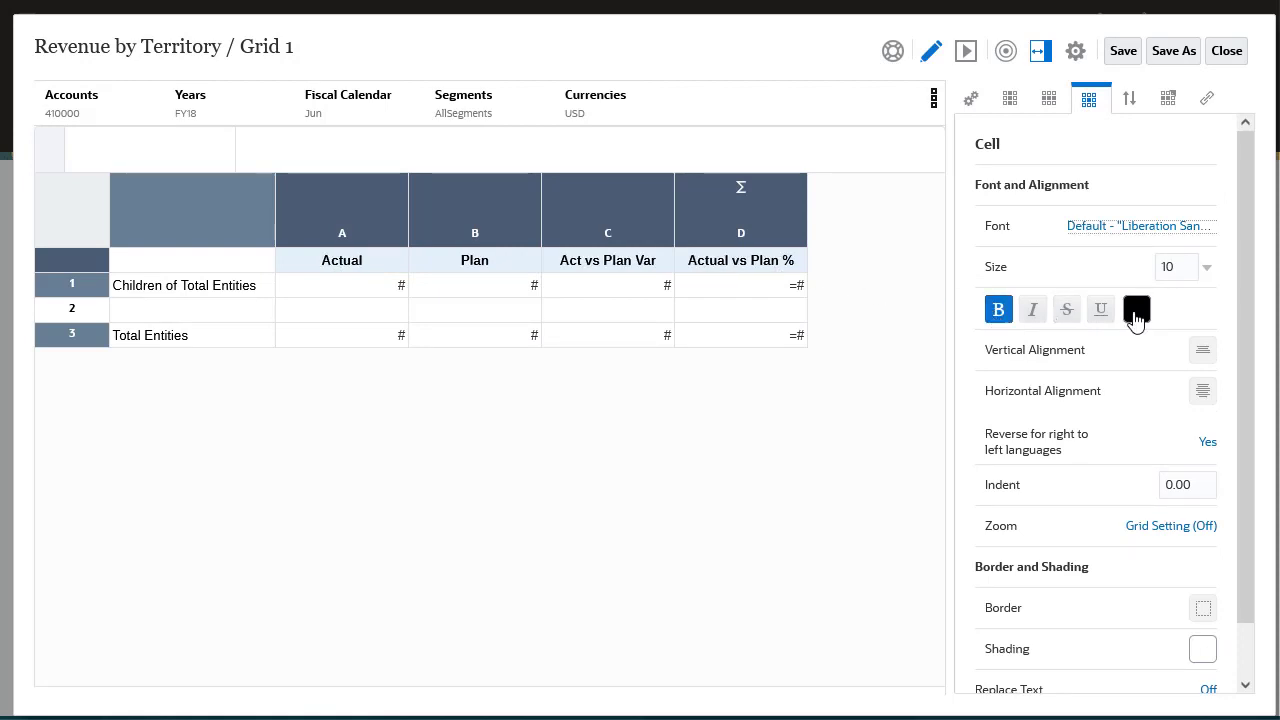
{"action": "left_click", "coordinate": [1125, 316]}
{"action": "left_click", "coordinate": [969, 391]}
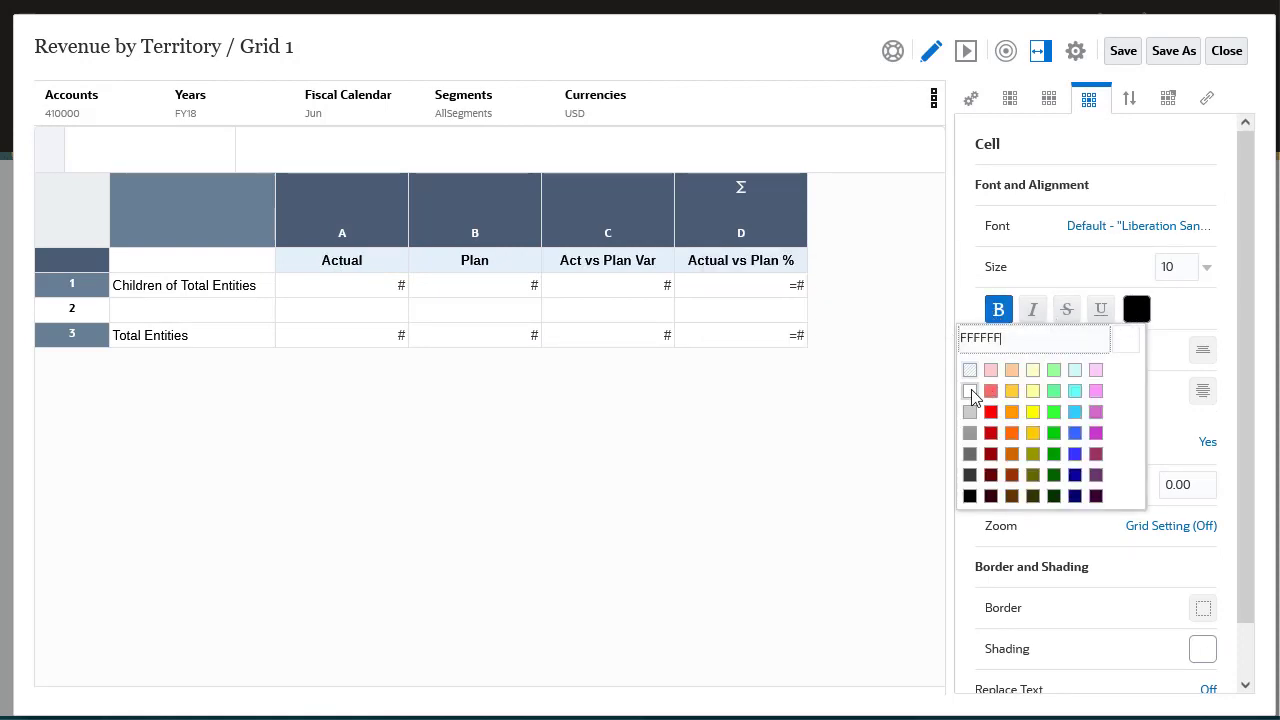
{"action": "left_click", "coordinate": [1203, 650]}
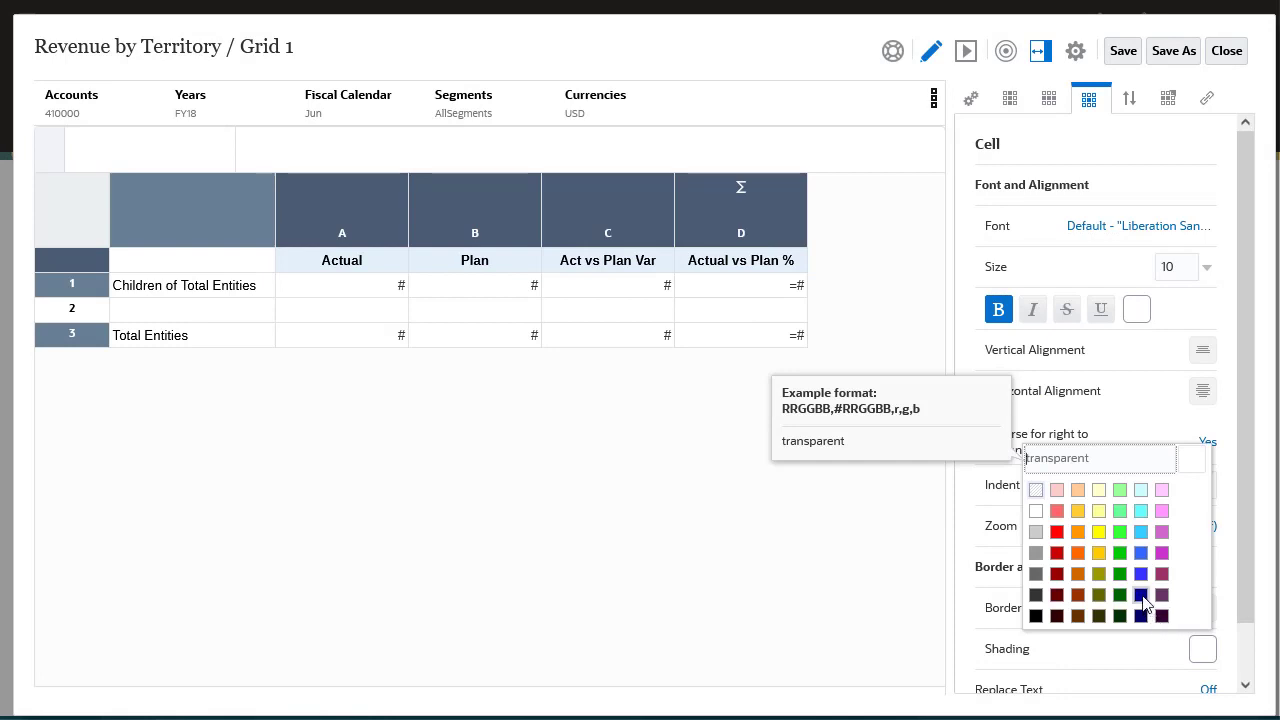
{"action": "left_click", "coordinate": [1143, 610]}
{"action": "left_click", "coordinate": [1204, 394]}
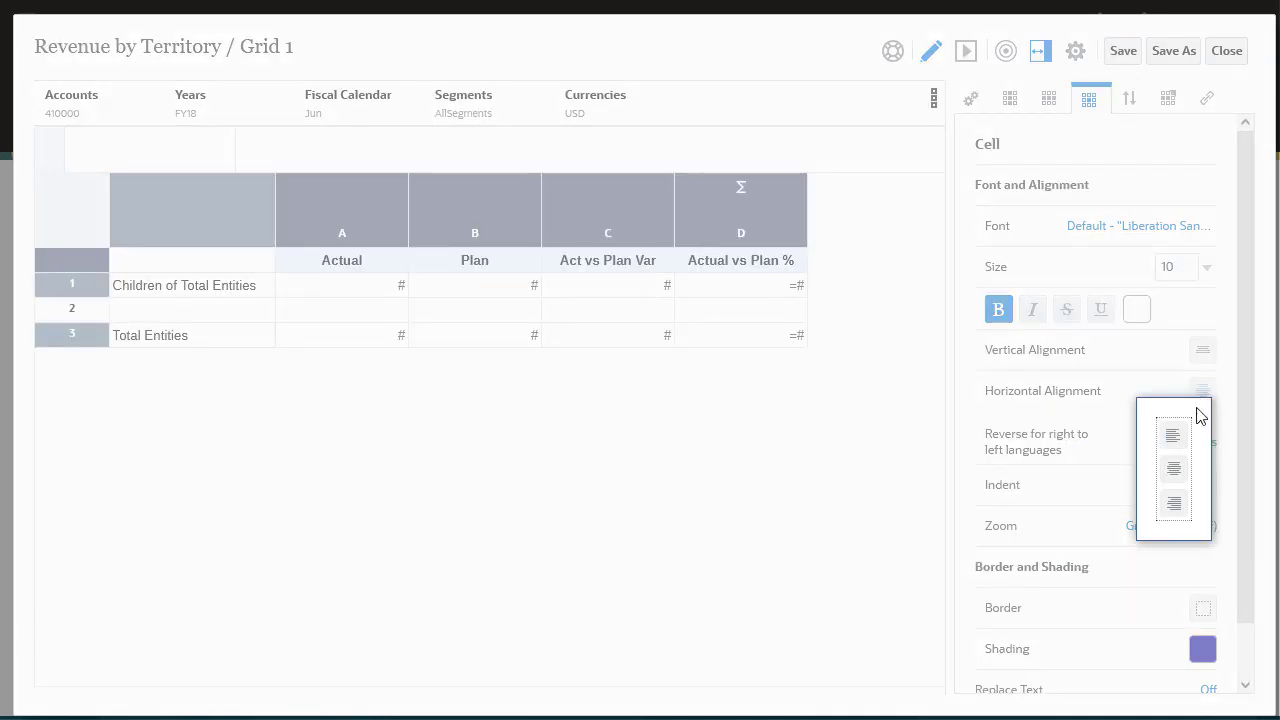
{"action": "left_click", "coordinate": [1174, 505]}
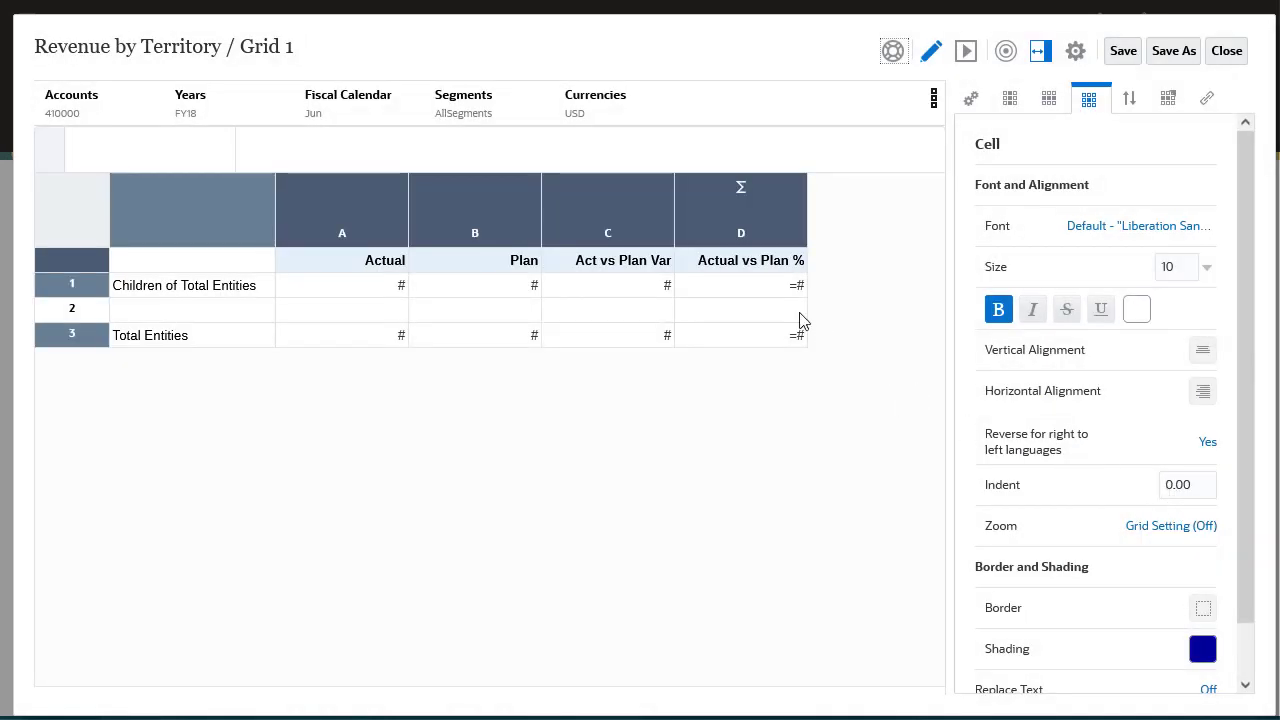
- Format the numbers in column D, rows 1 to 3, with a % suffix for positives and negatives and 2 decimal places
{"action": "left_click_drag", "start_coordinate": [770, 288], "coordinate": [766, 335]}
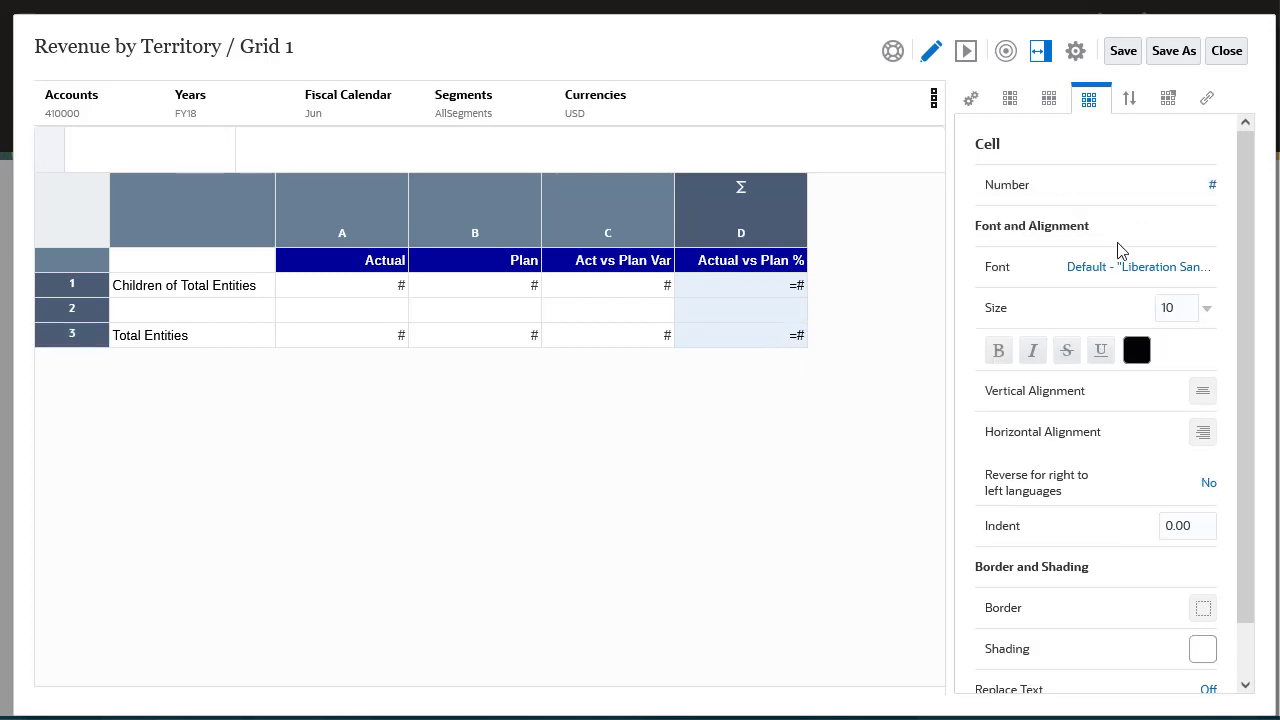
{"action": "left_click", "coordinate": [1212, 188]}
{"action": "left_click", "coordinate": [962, 356]}
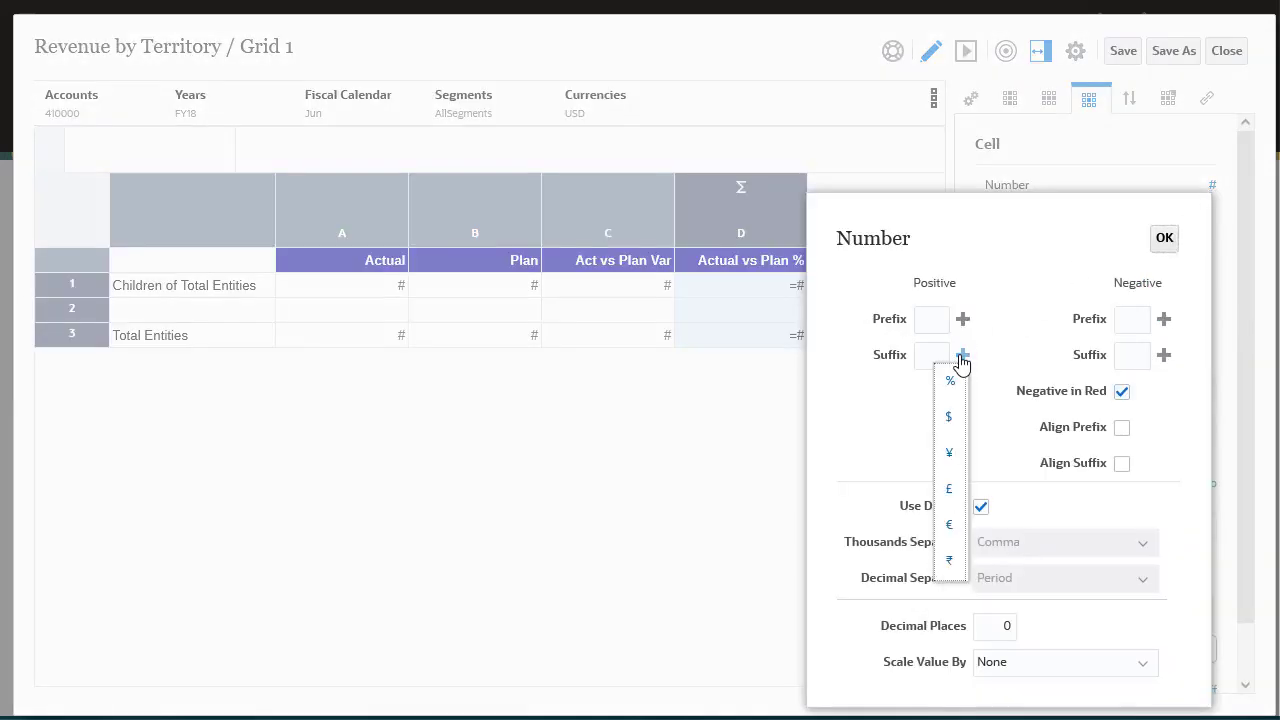
{"action": "left_click", "coordinate": [950, 381]}
{"action": "left_click", "coordinate": [1164, 355]}
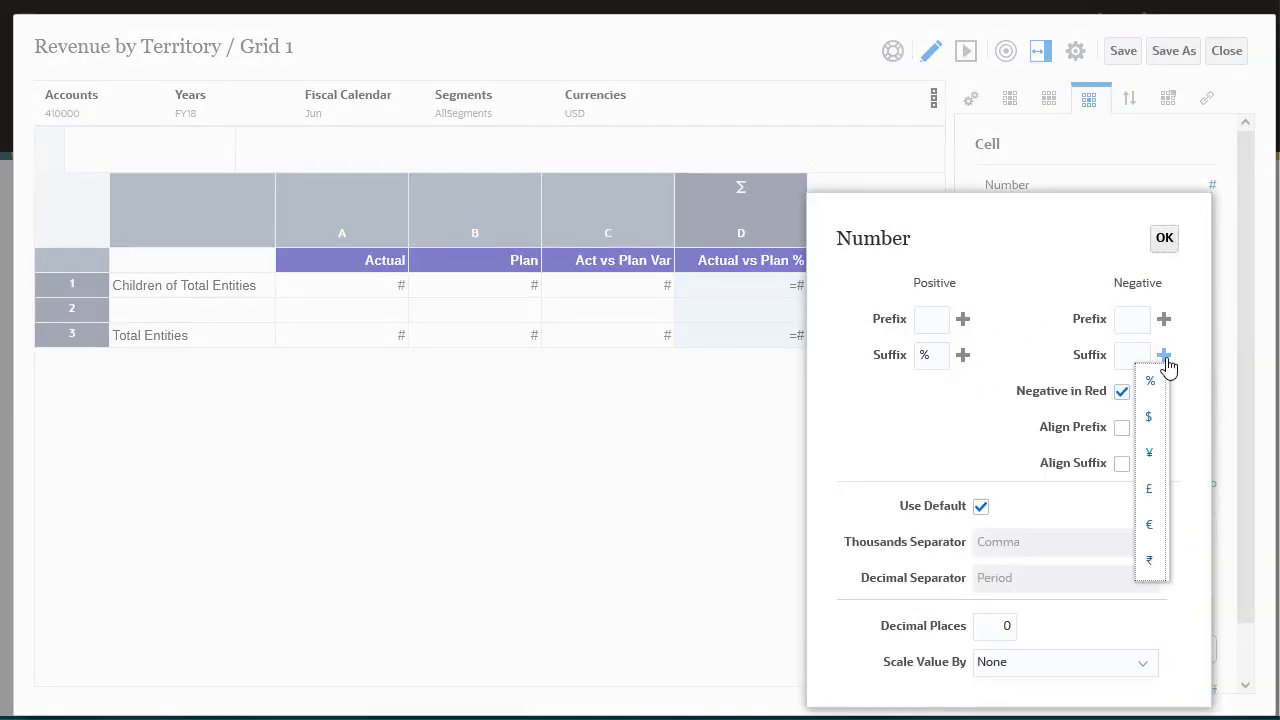
{"action": "left_click", "coordinate": [1150, 385]}
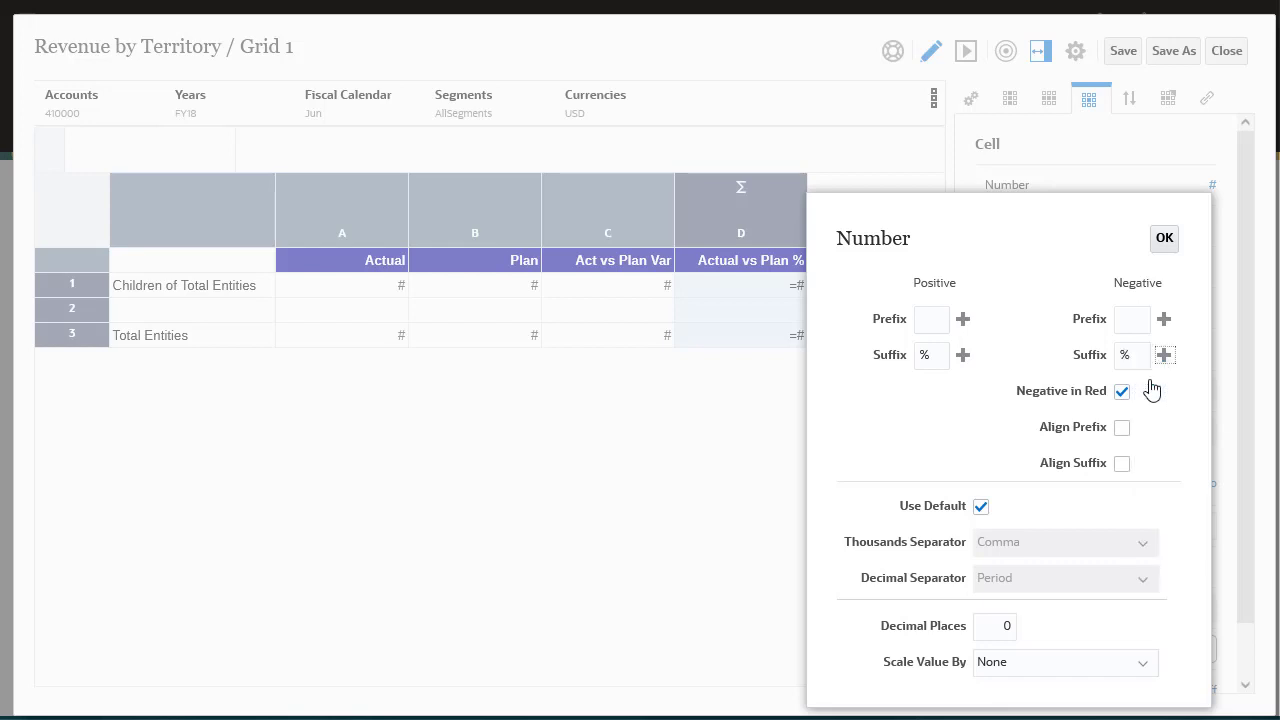
{"action": "left_click", "coordinate": [1007, 627]}
{"action": "type", "text": "2"}
{"action": "left_click", "coordinate": [1164, 238]}
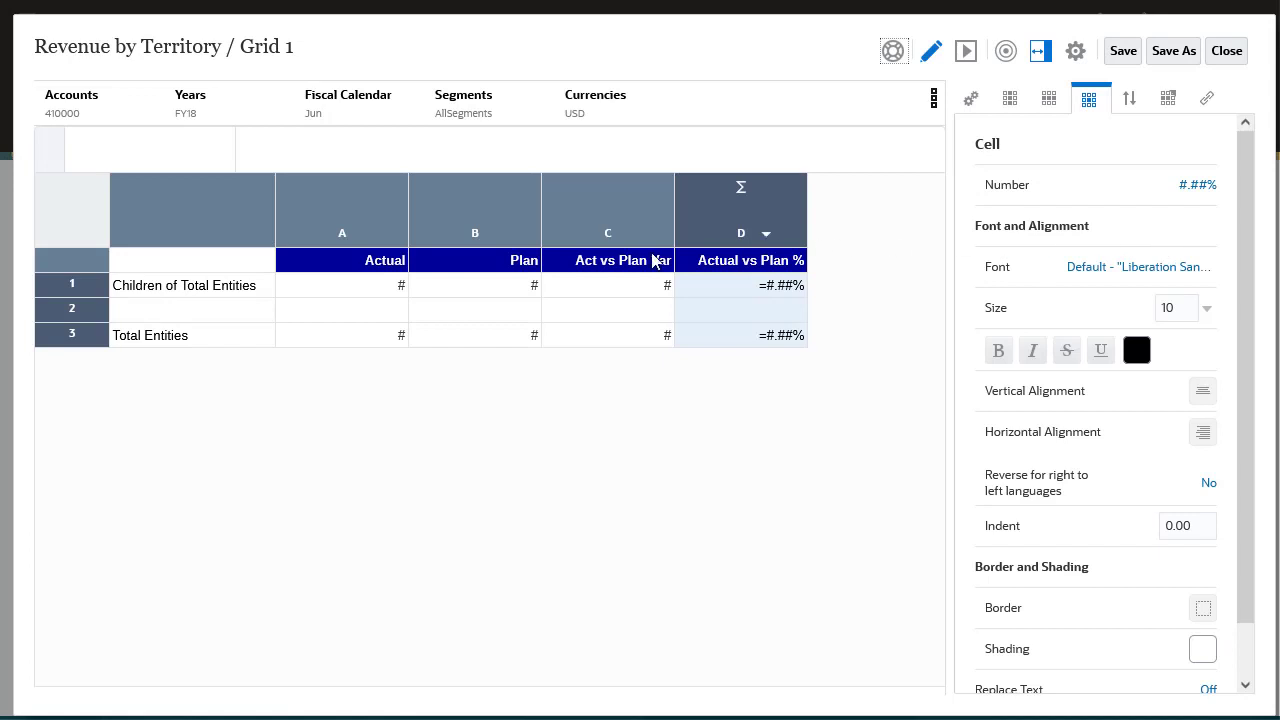
- Give the numbers in columns A to C, rows 1 to 3, a $ prefix for positives and negatives, and preview the grid
{"action": "left_click_drag", "start_coordinate": [386, 292], "coordinate": [621, 340]}
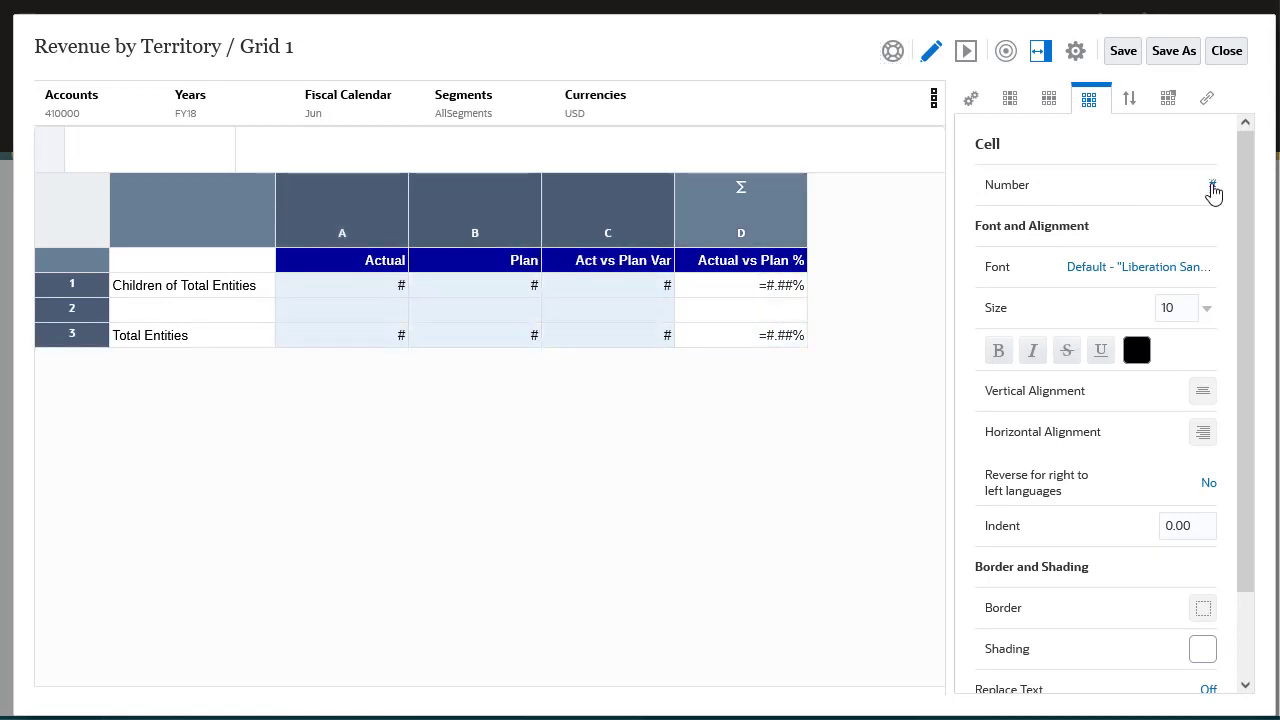
{"action": "left_click", "coordinate": [1212, 186]}
{"action": "left_click", "coordinate": [962, 319]}
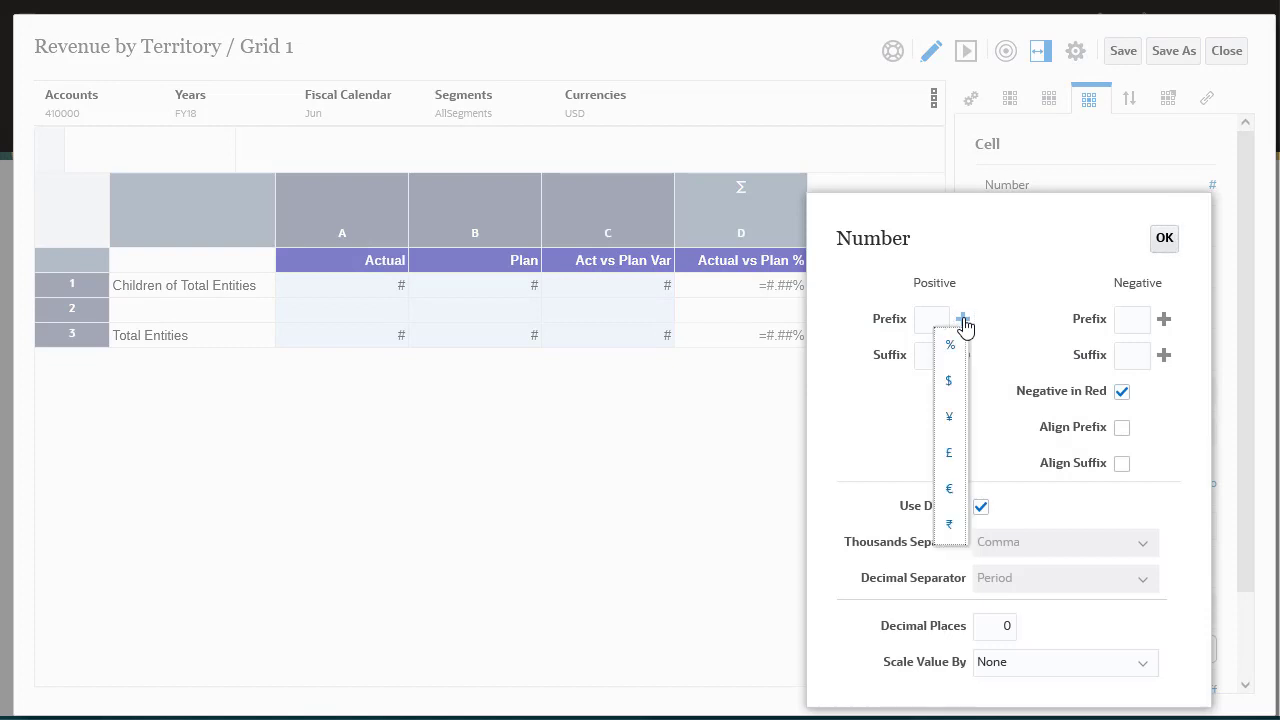
{"action": "left_click", "coordinate": [949, 388]}
{"action": "left_click", "coordinate": [1163, 319]}
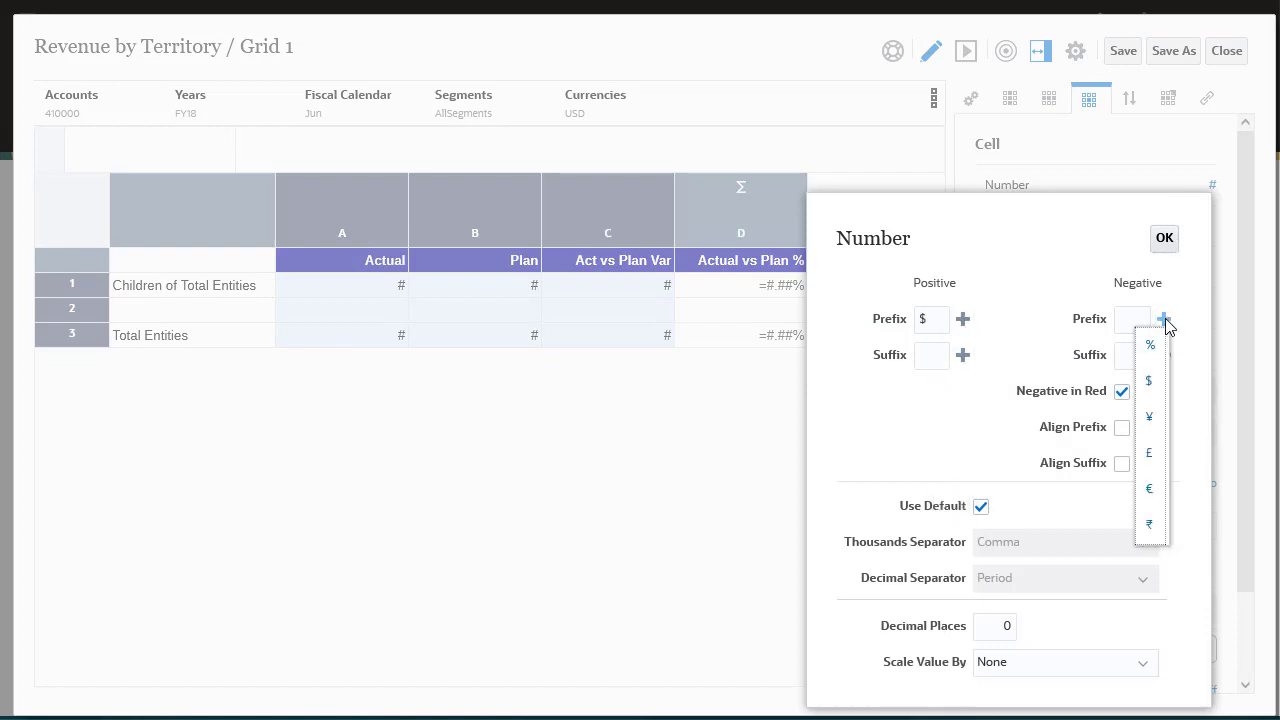
{"action": "left_click", "coordinate": [1150, 388]}
{"action": "left_click", "coordinate": [1164, 240]}
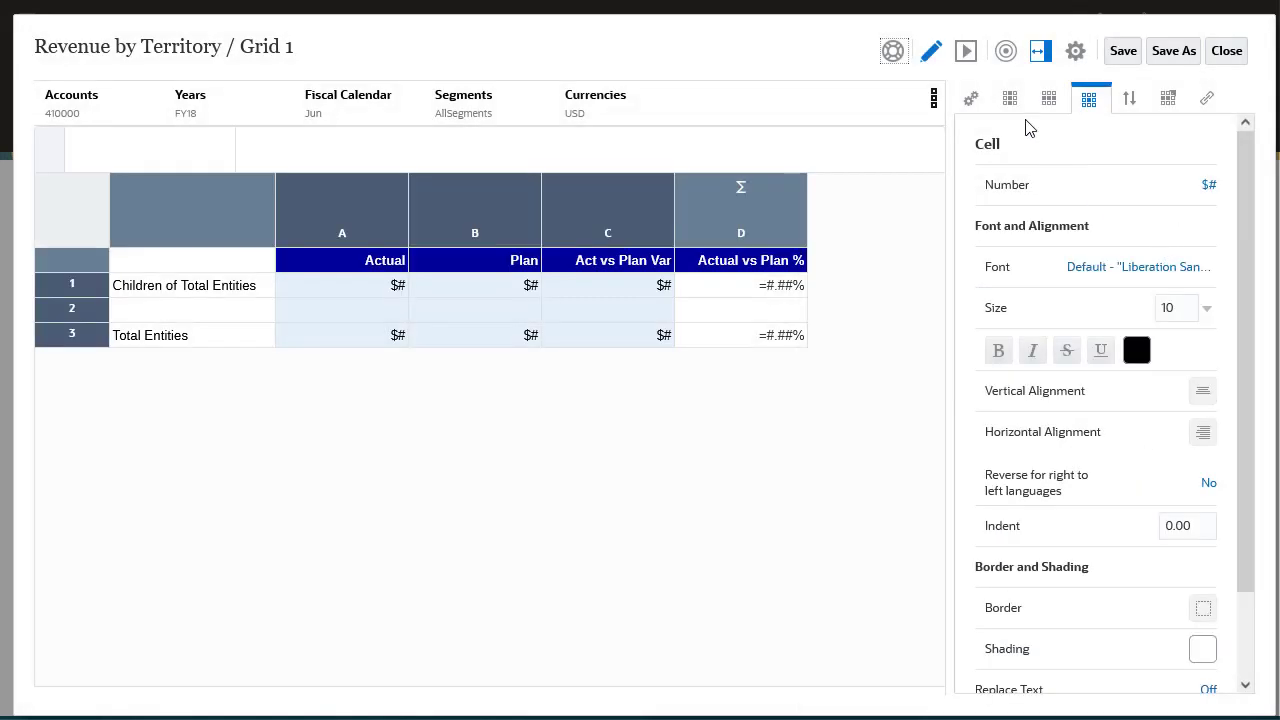
{"action": "left_click", "coordinate": [966, 55]}
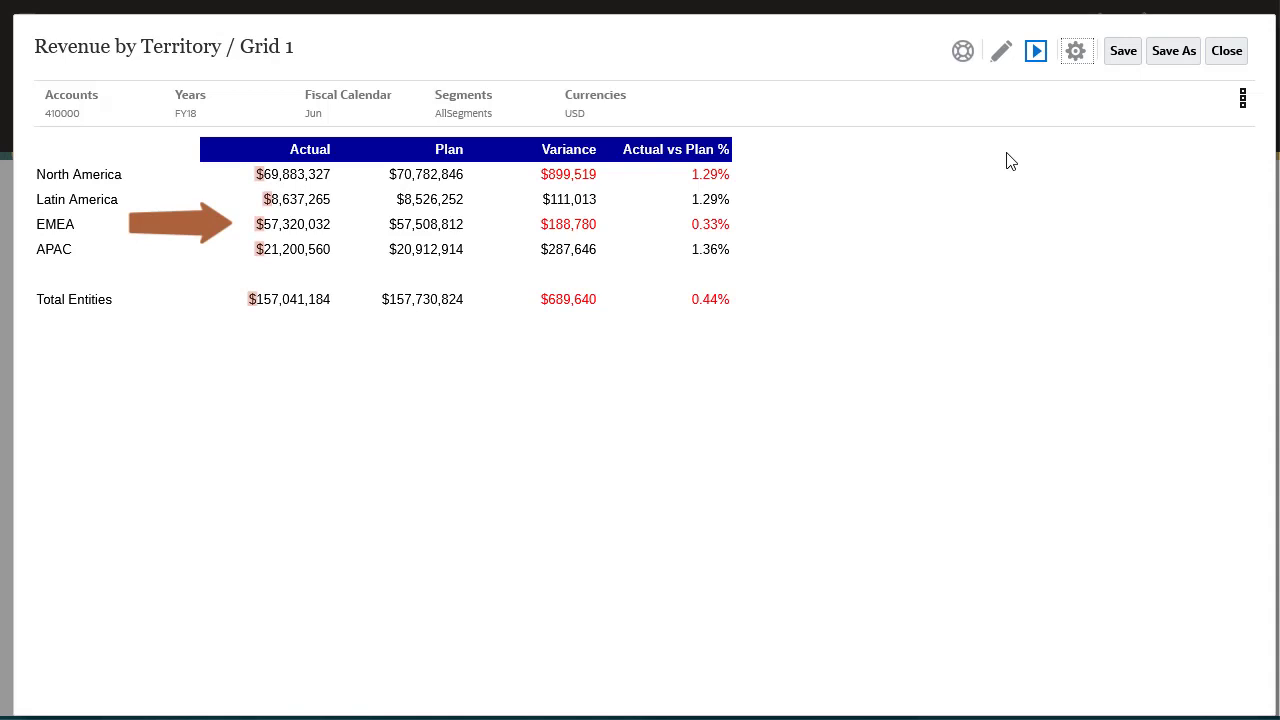
- Return to editing, enable Align Prefix for the numbers in columns A to C, and preview the grid
{"action": "left_click", "coordinate": [993, 57]}
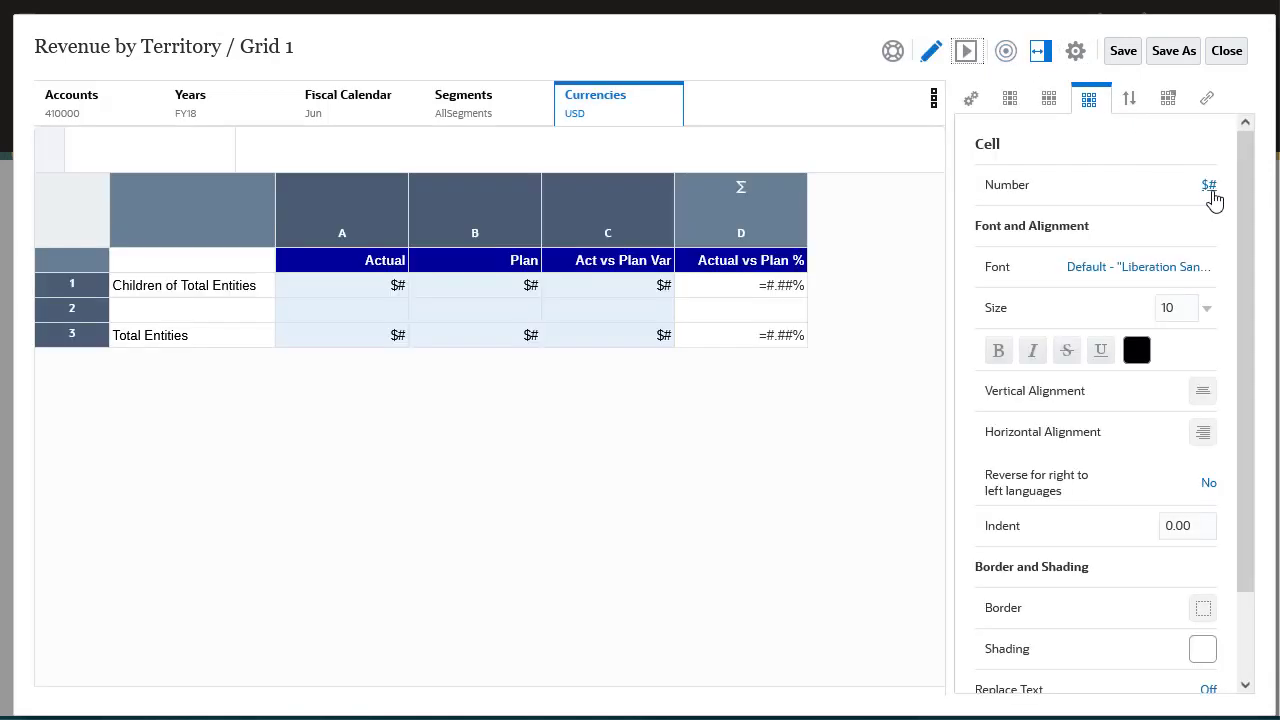
{"action": "left_click", "coordinate": [1209, 187]}
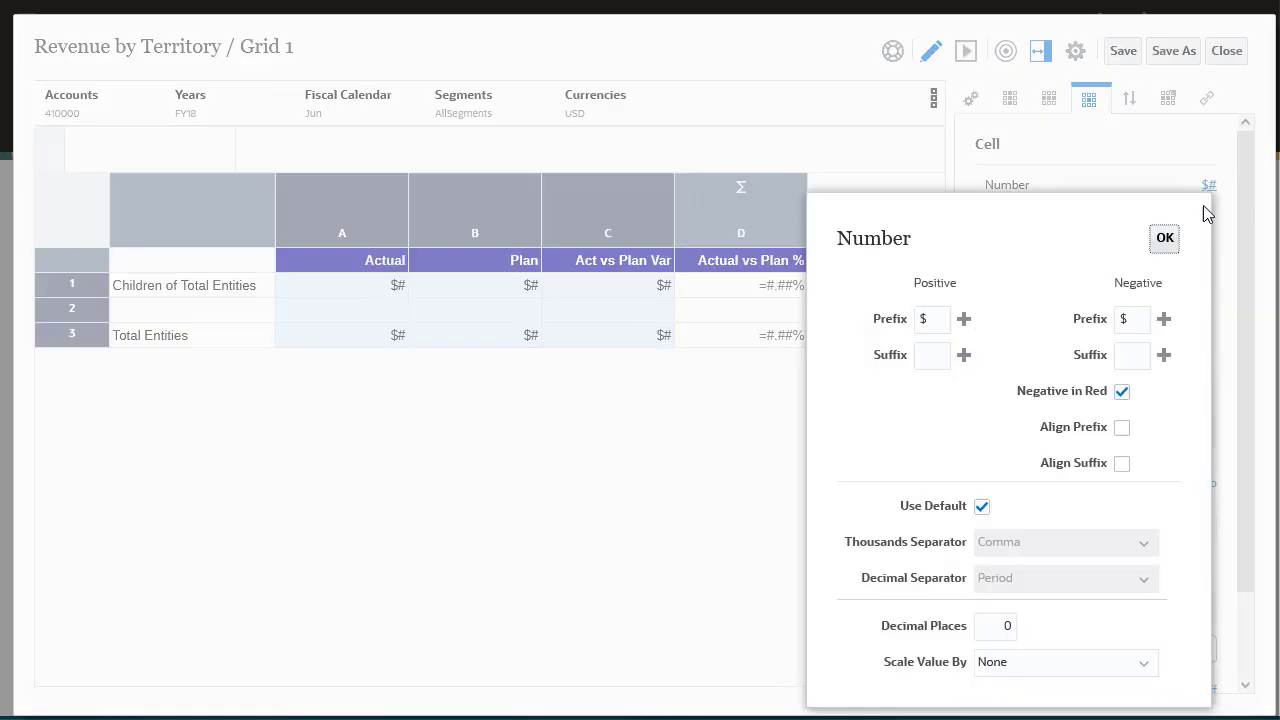
{"action": "left_click", "coordinate": [1122, 428]}
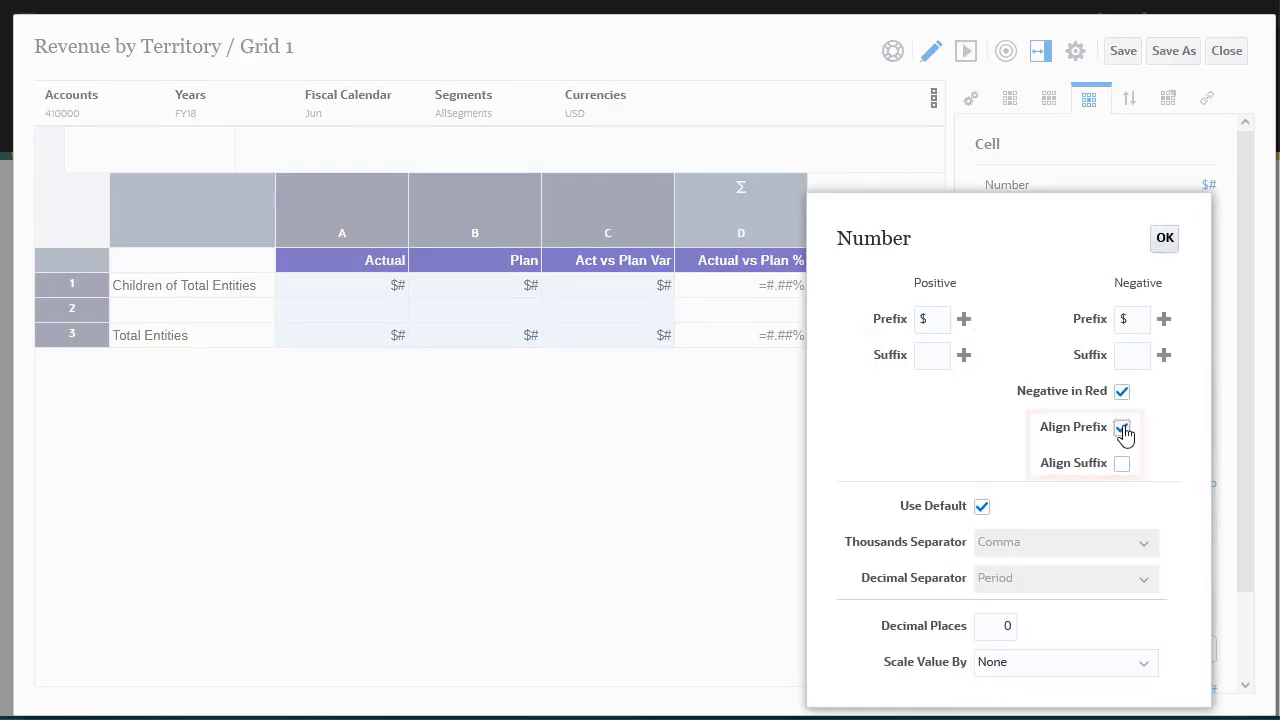
{"action": "left_click", "coordinate": [1166, 245]}
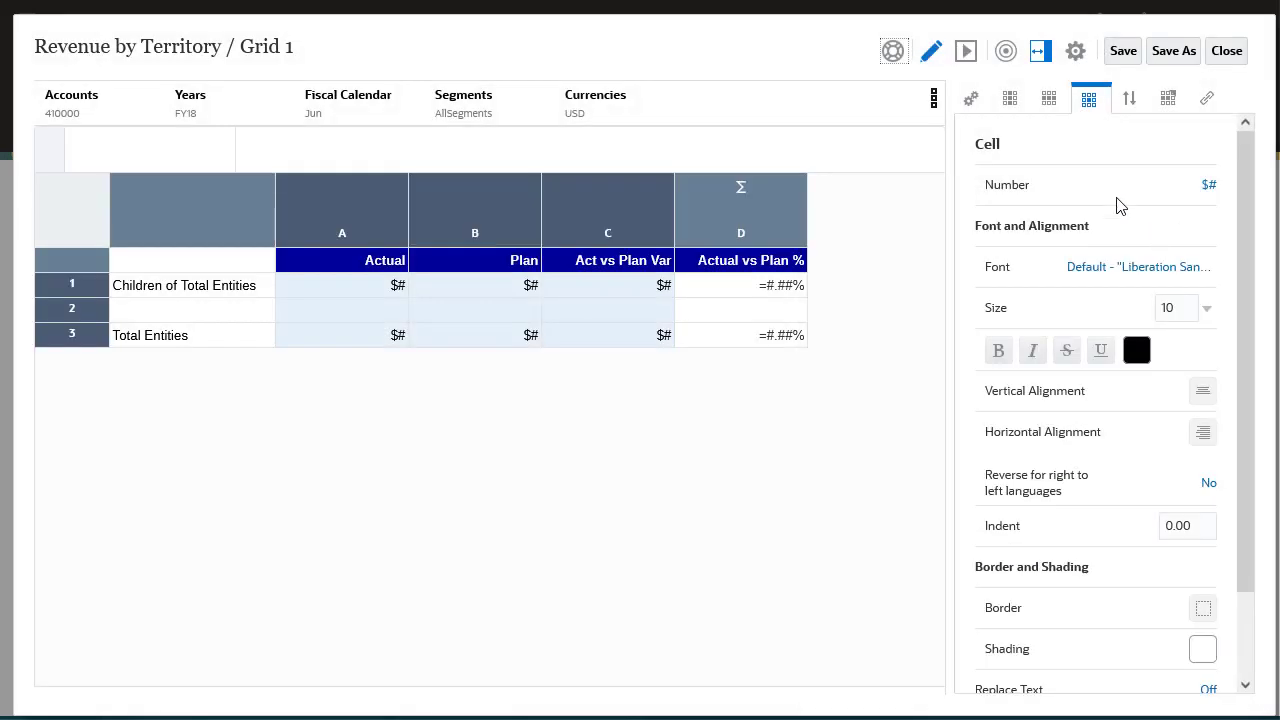
{"action": "left_click", "coordinate": [966, 51]}
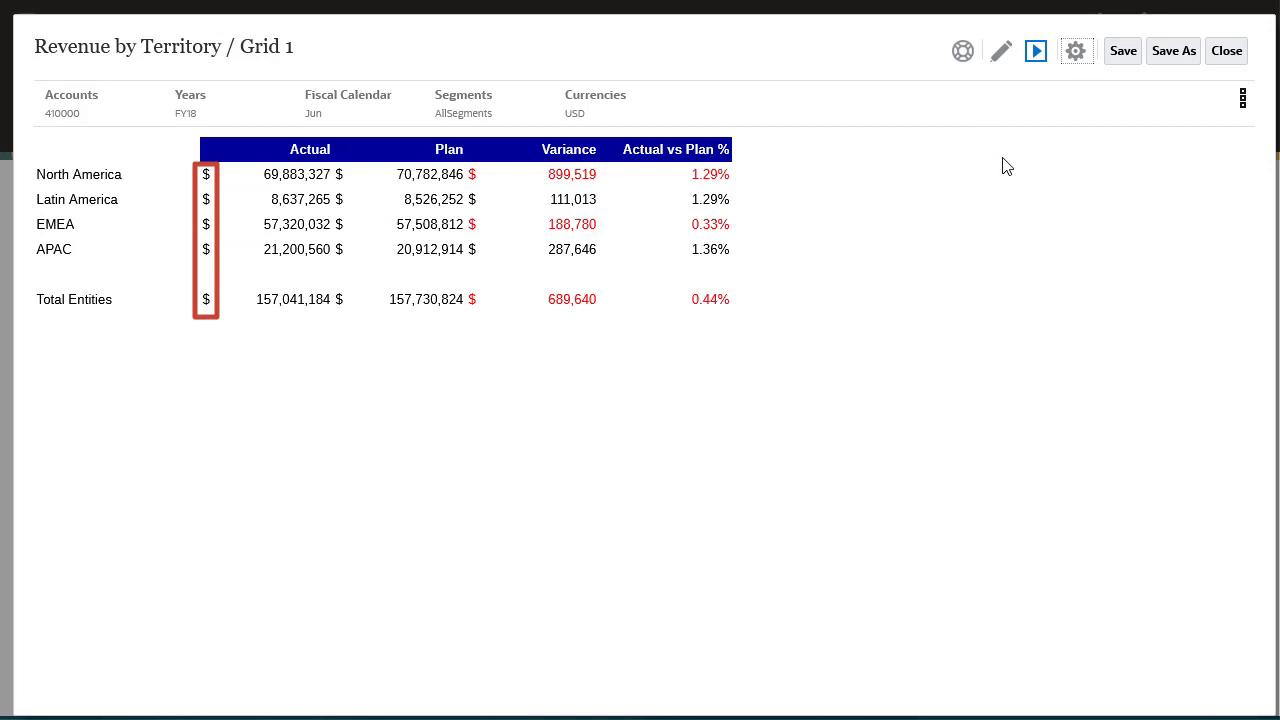
- Return to editing, set the width of columns A to D to 0.75 inches, and preview the grid
{"action": "left_click", "coordinate": [1001, 52]}
{"action": "left_click_drag", "start_coordinate": [350, 213], "coordinate": [771, 200]}
{"action": "left_click", "coordinate": [1010, 98]}
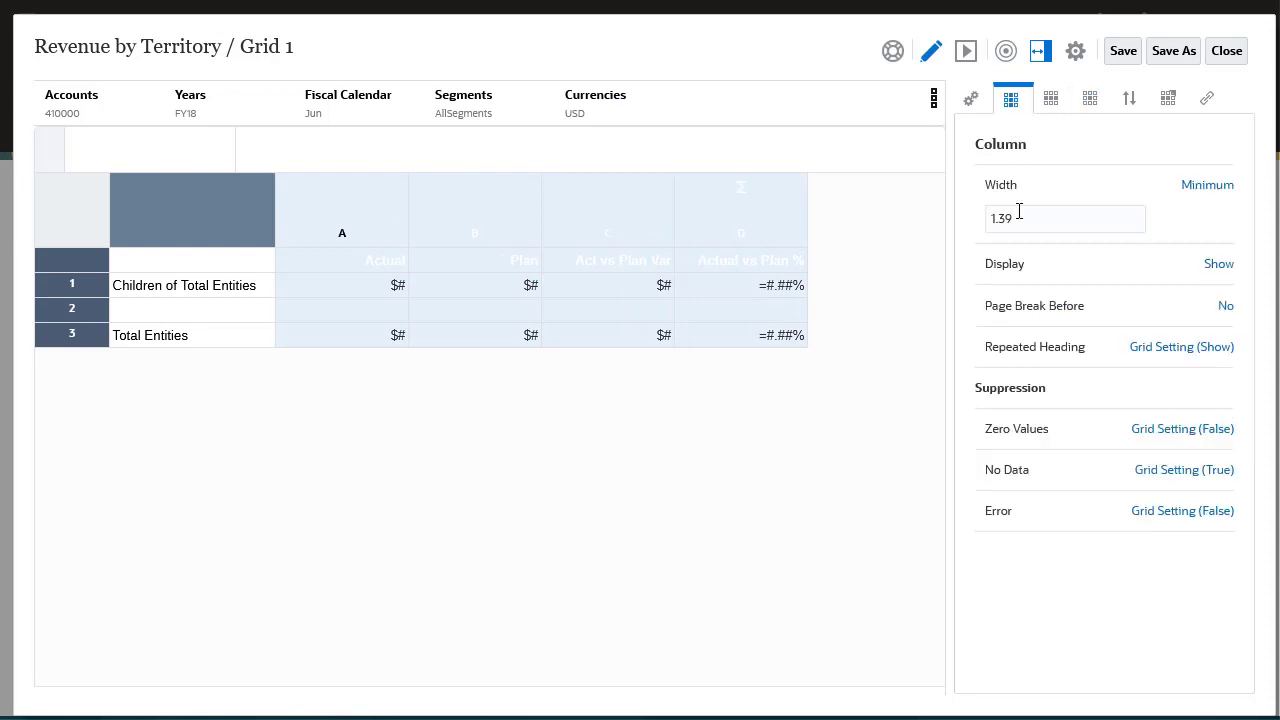
{"action": "left_click", "coordinate": [1020, 212]}
{"action": "left_click_drag", "start_coordinate": [1020, 212], "coordinate": [980, 214]}
{"action": "type", "text": "0.75"}
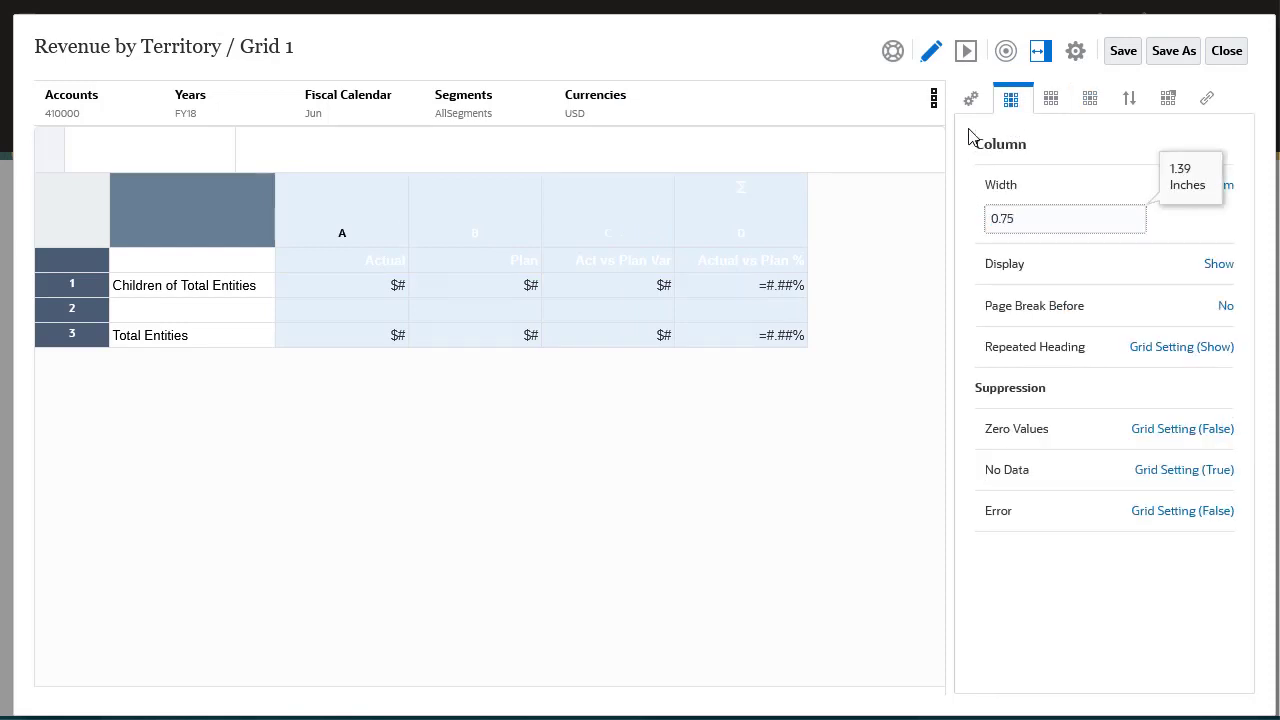
{"action": "left_click", "coordinate": [966, 52]}
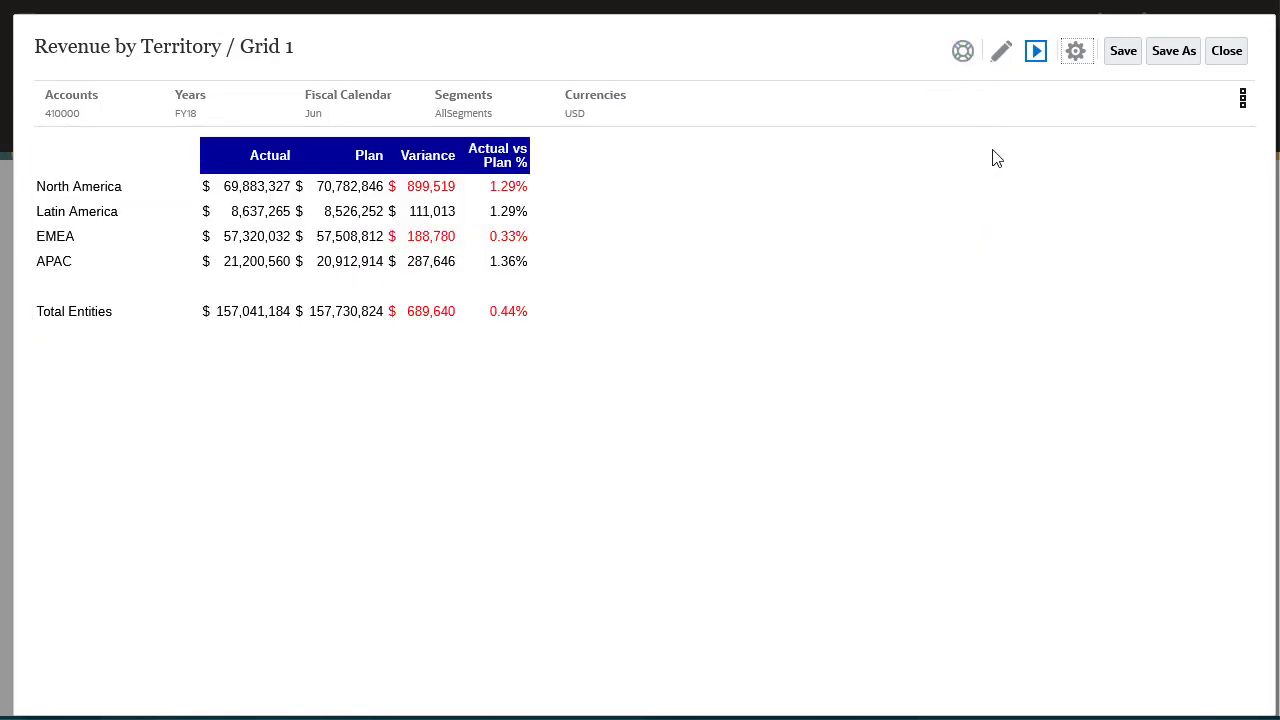
- Save and close the grid, and save the Revenue by Territory report from its preview
{"action": "left_click", "coordinate": [1122, 51]}
{"action": "left_click", "coordinate": [845, 243]}
{"action": "left_click", "coordinate": [1228, 54]}
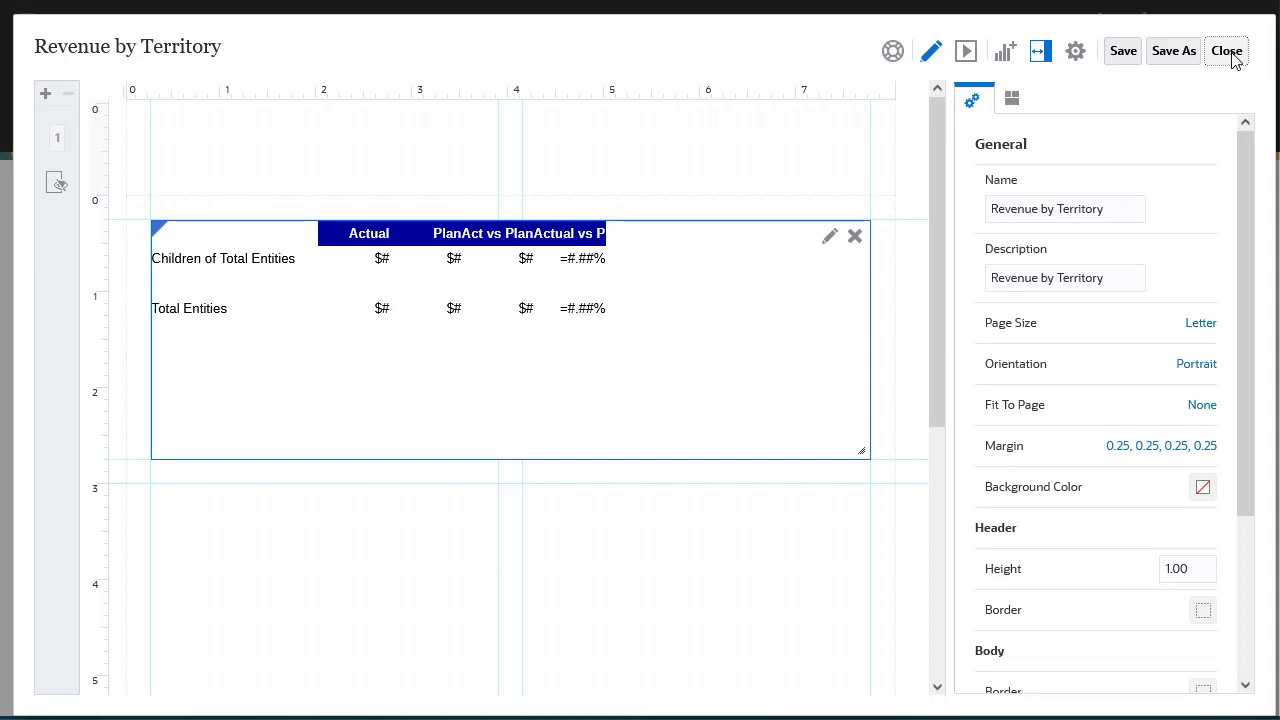
{"action": "left_click", "coordinate": [966, 52]}
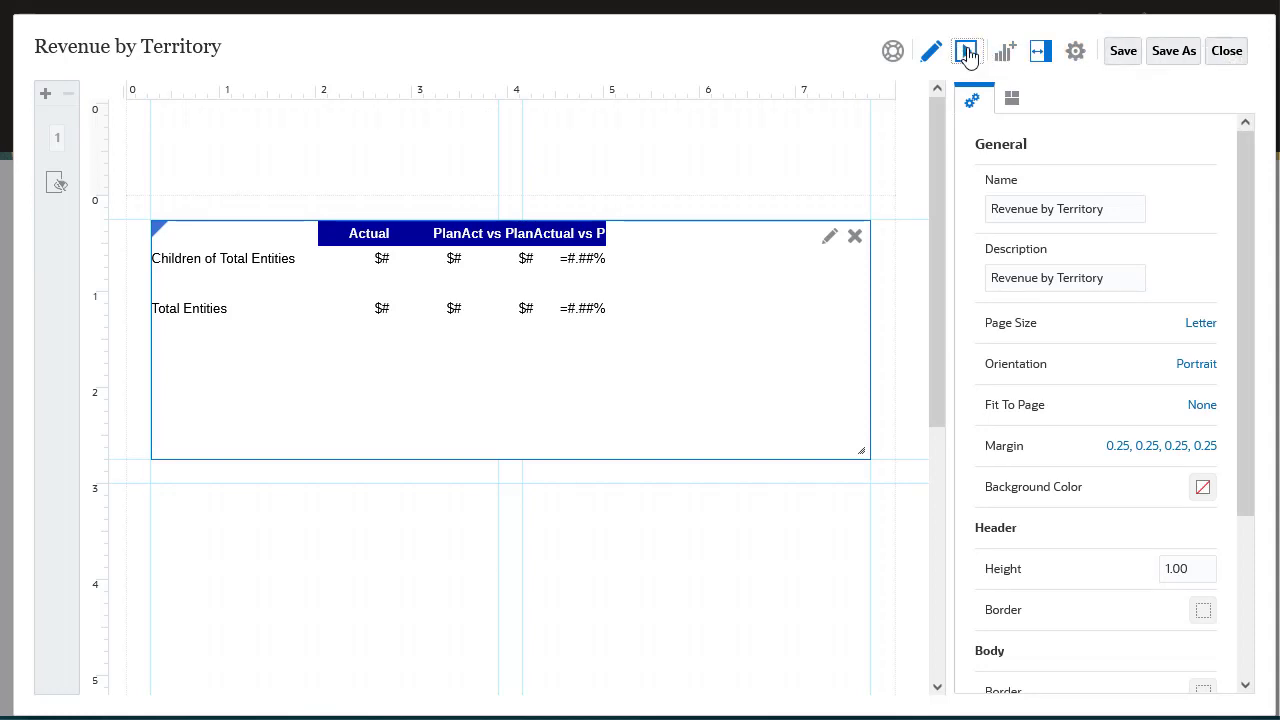
{"action": "left_click", "coordinate": [1117, 58]}
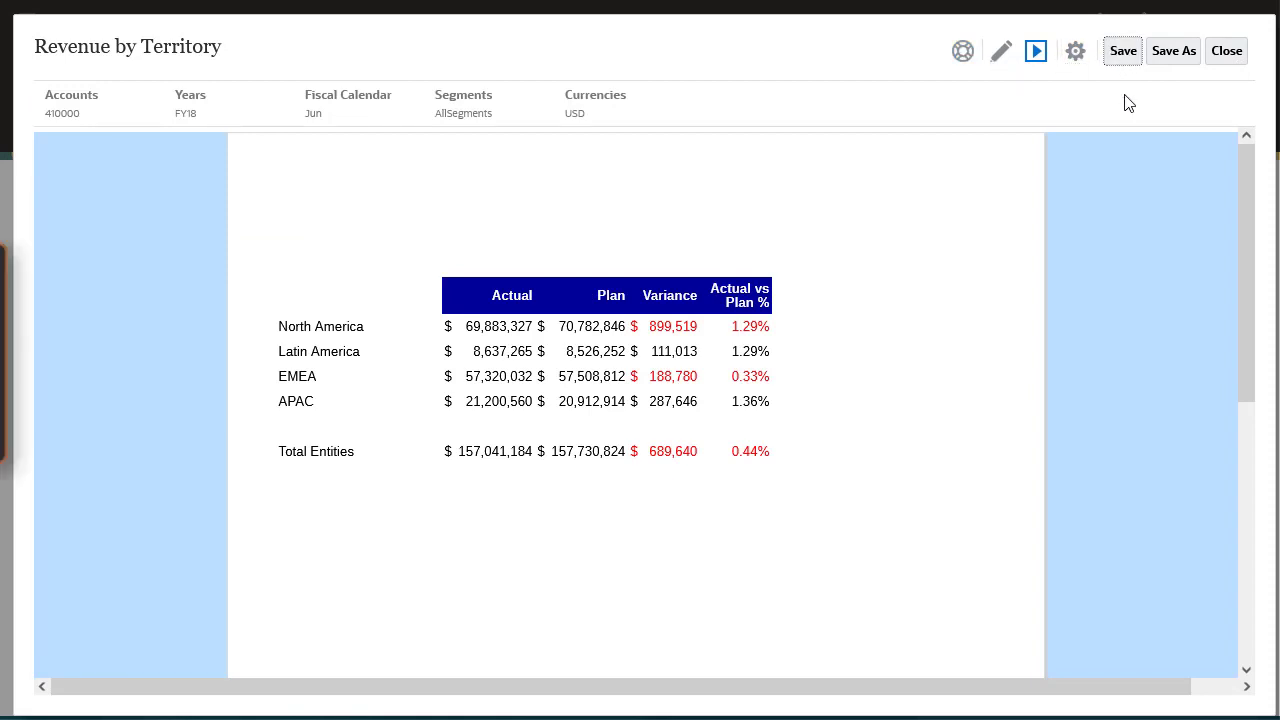